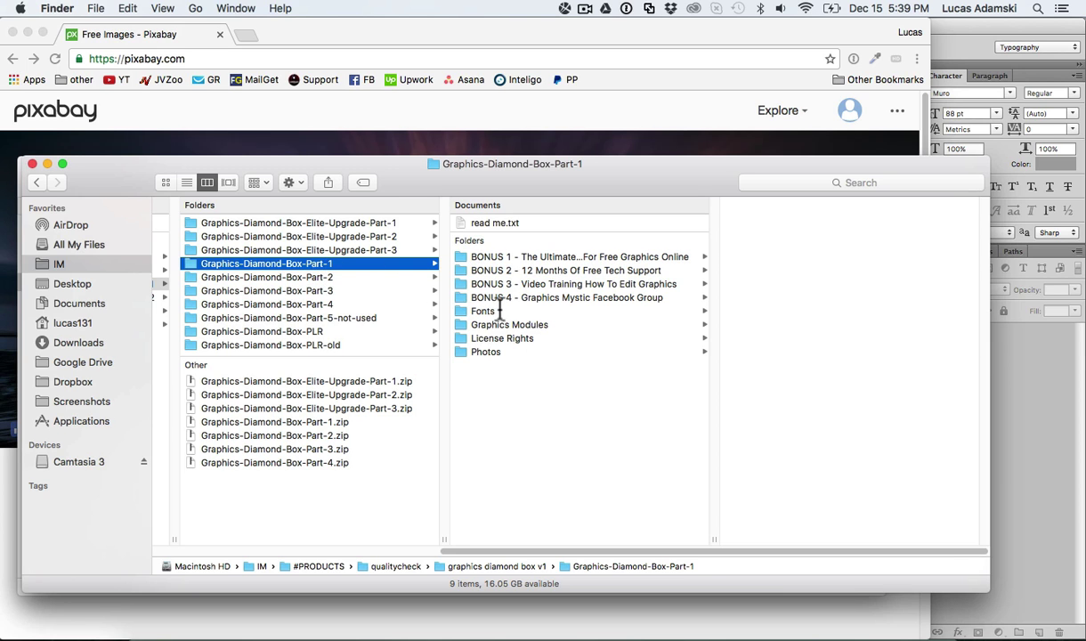
# - Quick Look the fonts download links file in the Fonts folder
pyautogui.click(498, 310)
pyautogui.click(784, 224)
pyautogui.press('space')
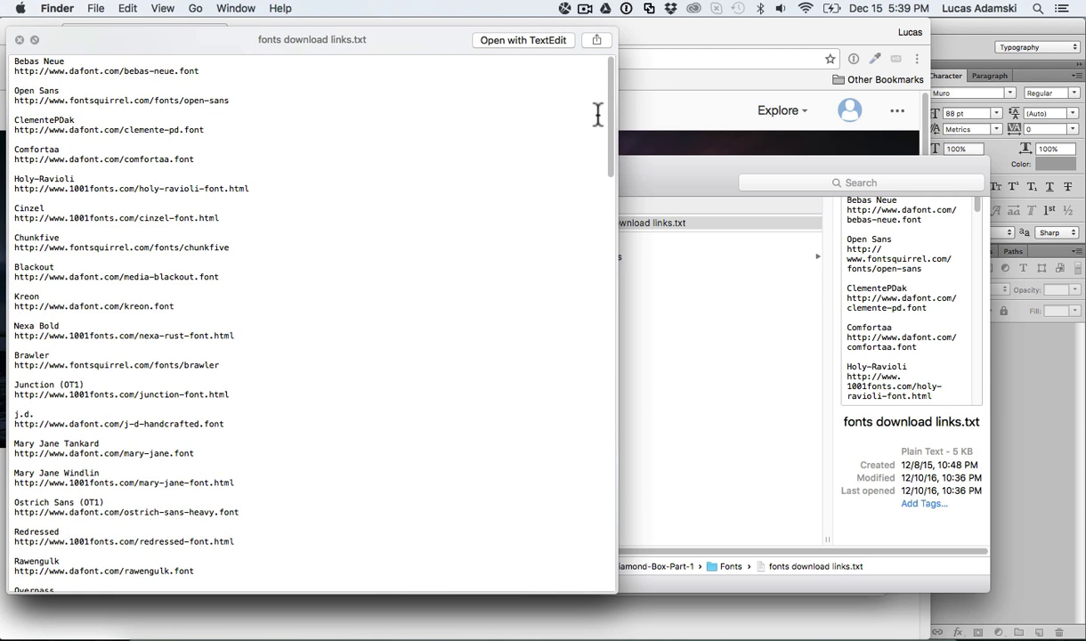
pyautogui.press('space')
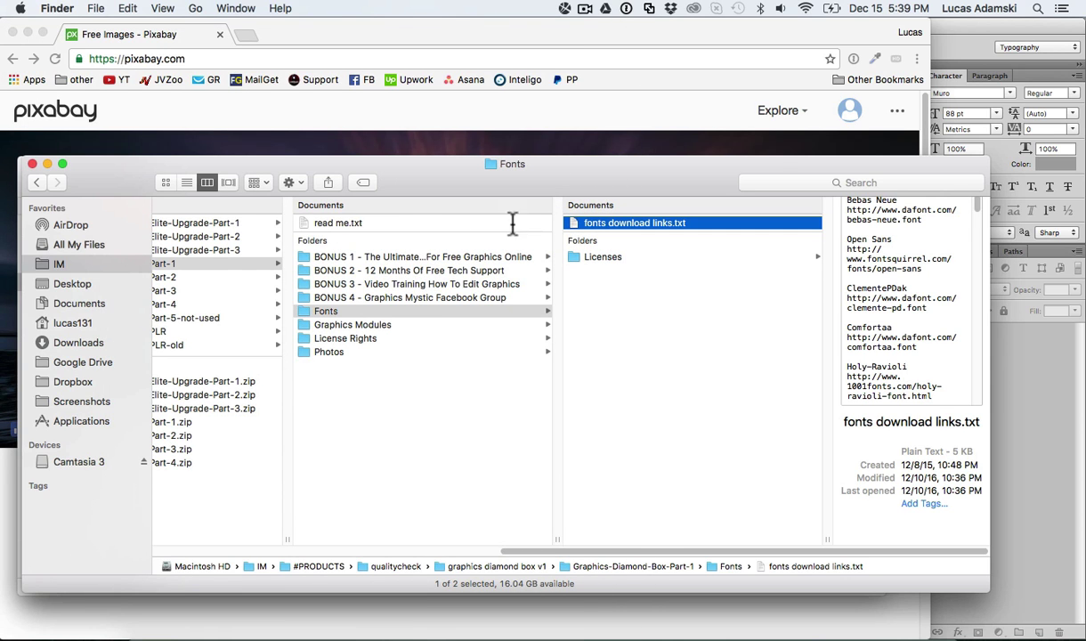
# - Open 04-brown.psd from Graphics Modules > MODULE 7 - Facebook Newsfeed Ads > 04 in Photoshop
pyautogui.click(388, 324)
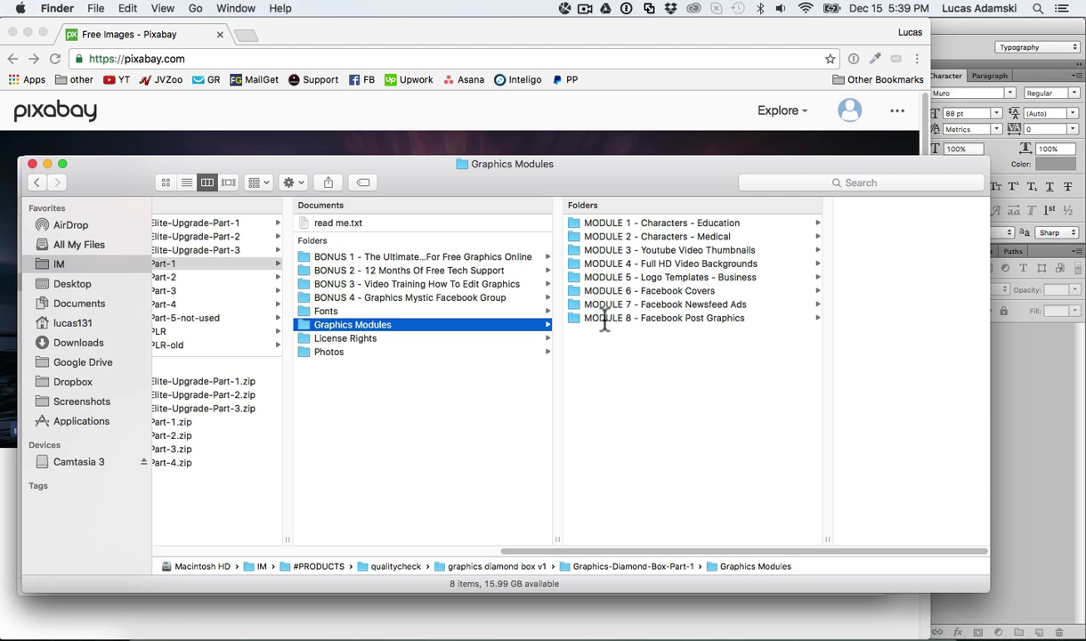
pyautogui.click(670, 304)
pyautogui.click(766, 260)
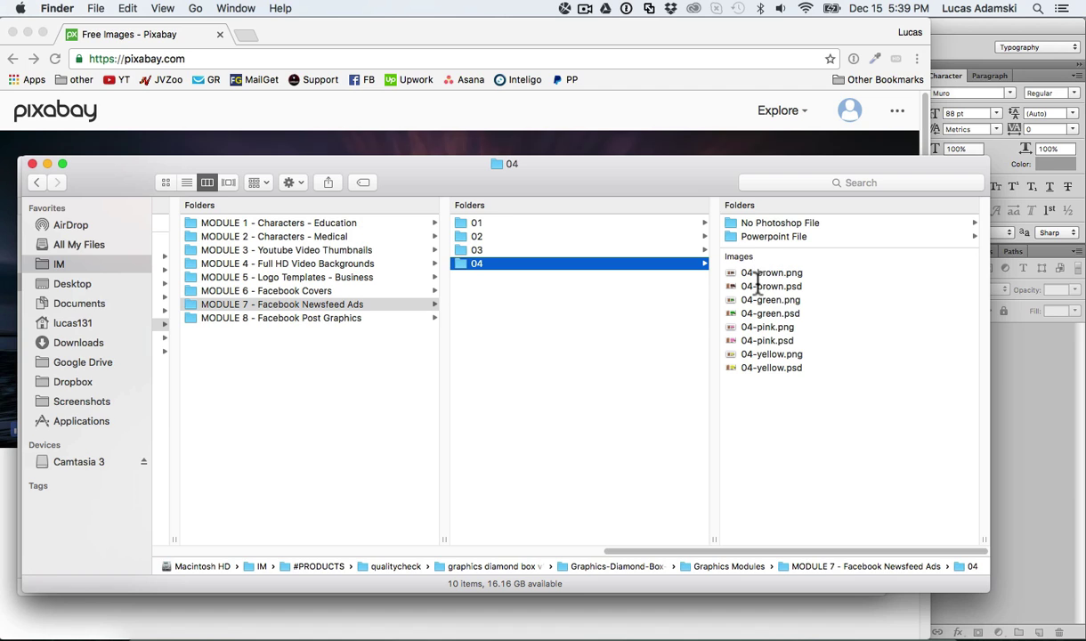
pyautogui.click(775, 272)
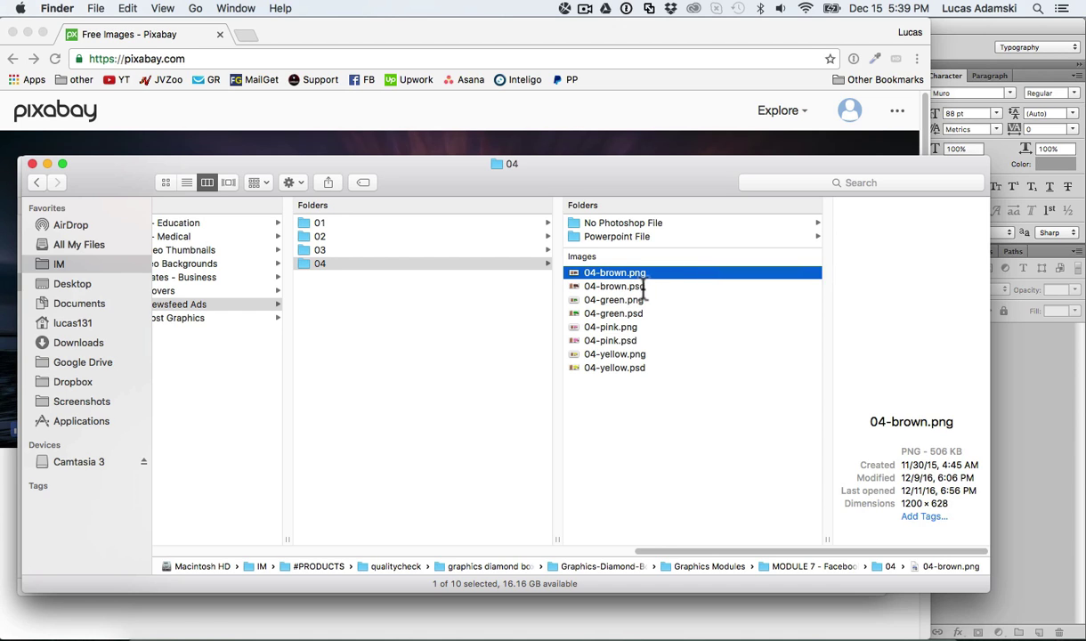
pyautogui.click(628, 287)
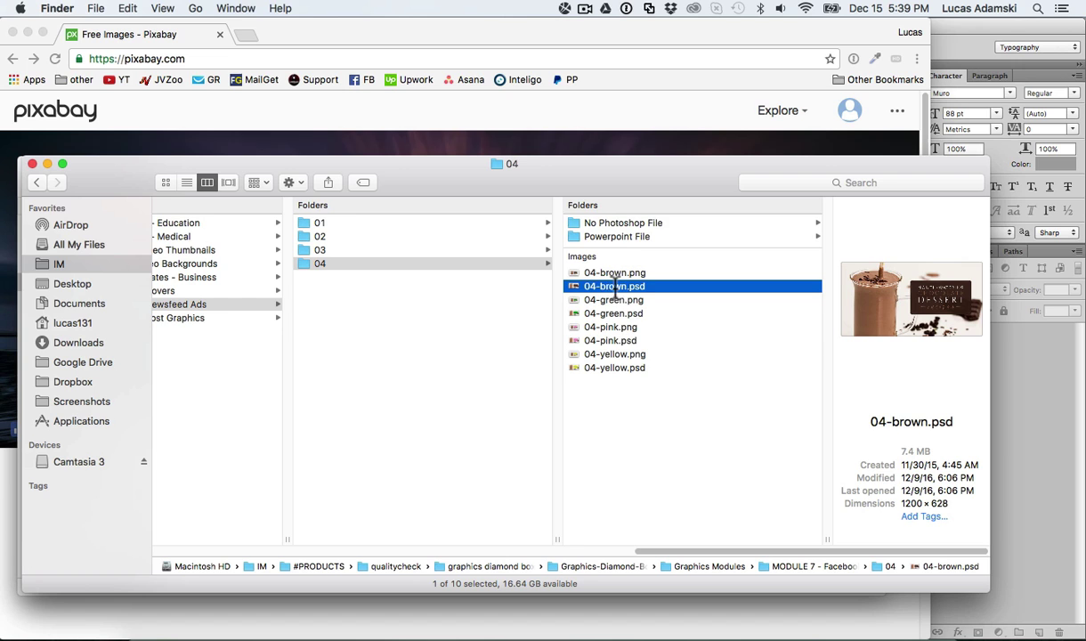
pyautogui.doubleClick(616, 286)
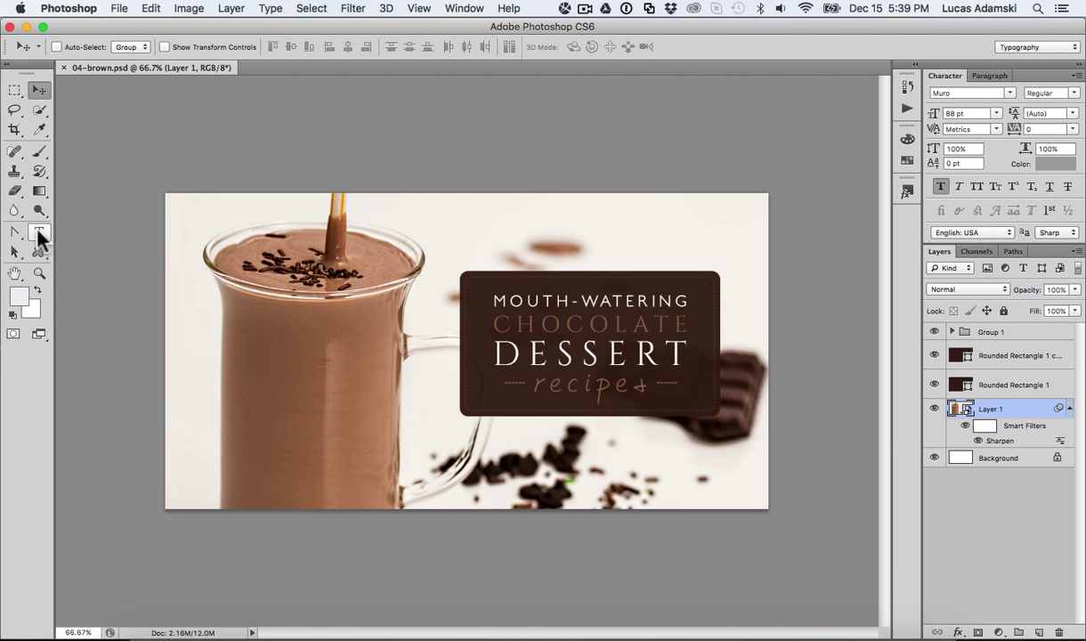
# - Replace the MOUTH-WATERING line with DELICIOUS
pyautogui.click(40, 234)
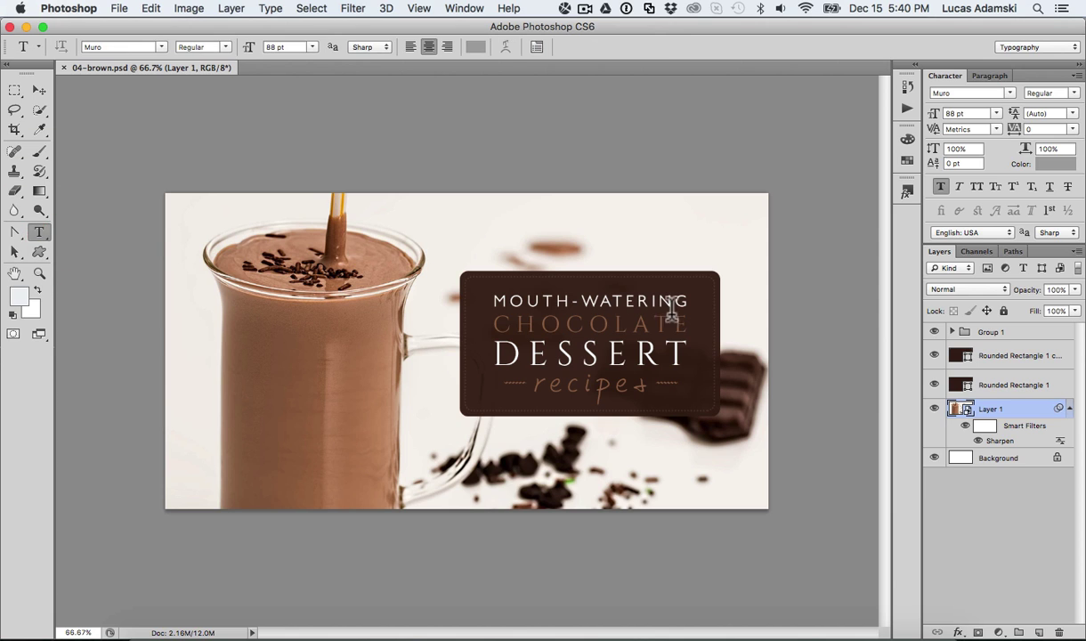
pyautogui.tripleClick(577, 290)
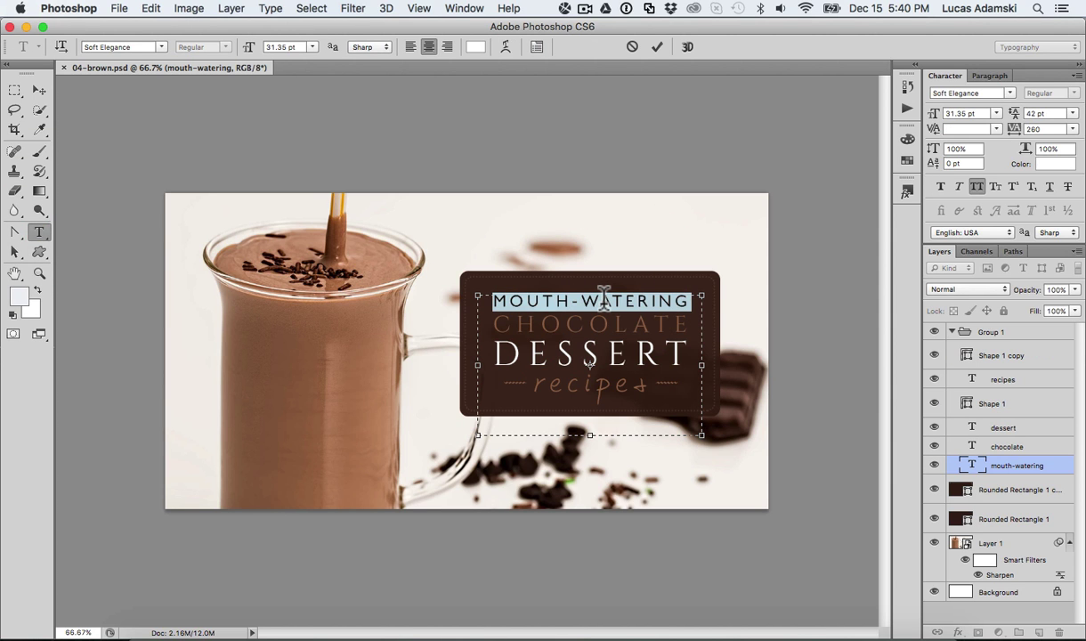
pyautogui.write('DELICIOUS')
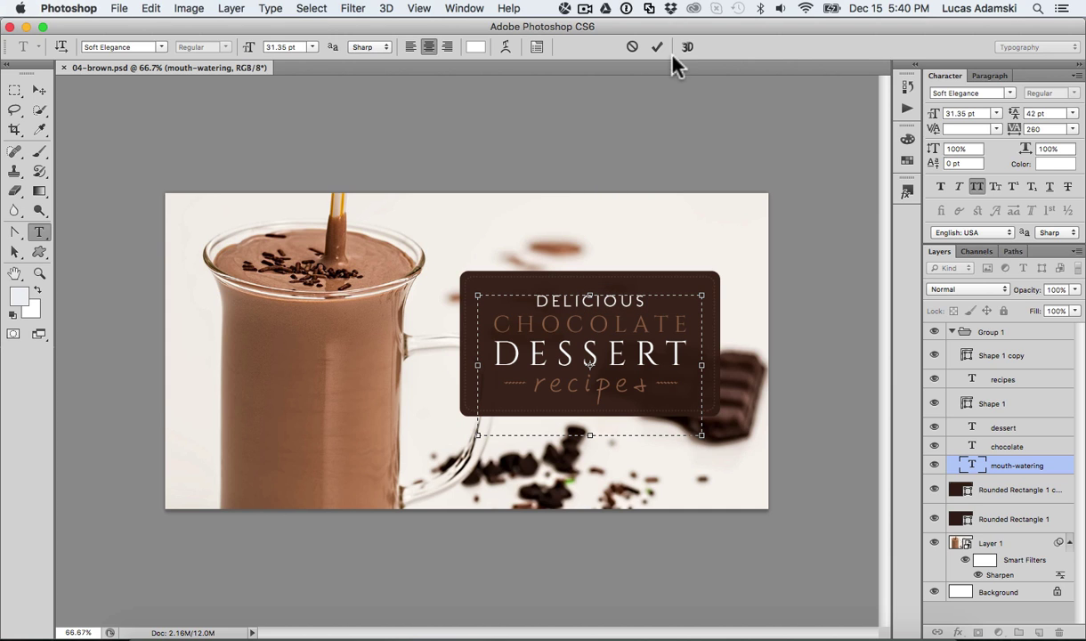
pyautogui.click(657, 46)
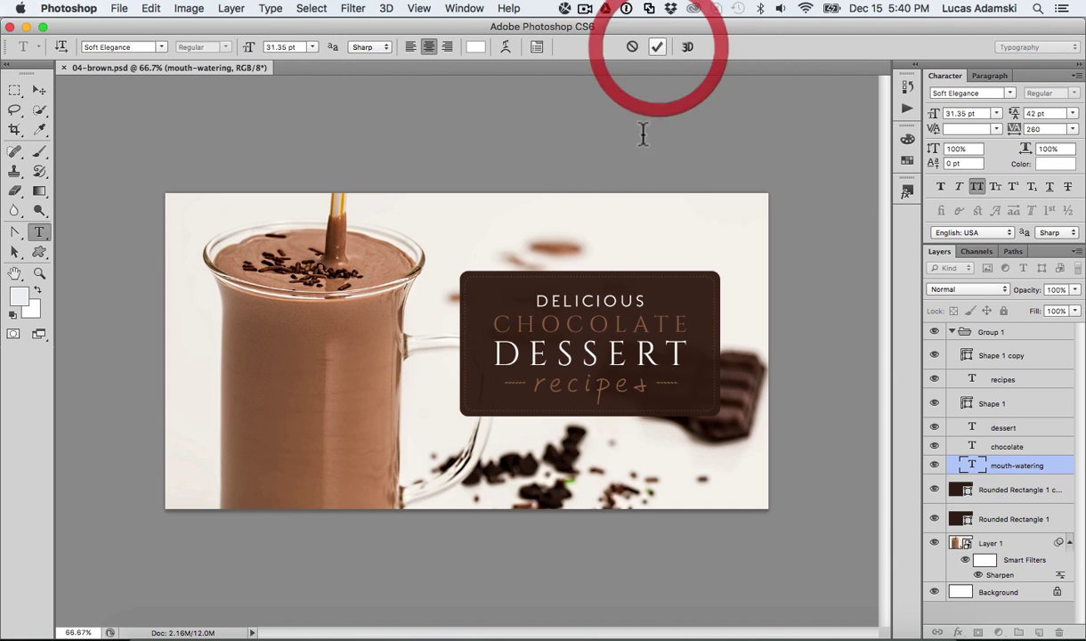
# - Replace CHOCOLATE with CAKE, enlarge it to about 69.75 pt, and colour it #eadd9f
pyautogui.doubleClick(592, 321)
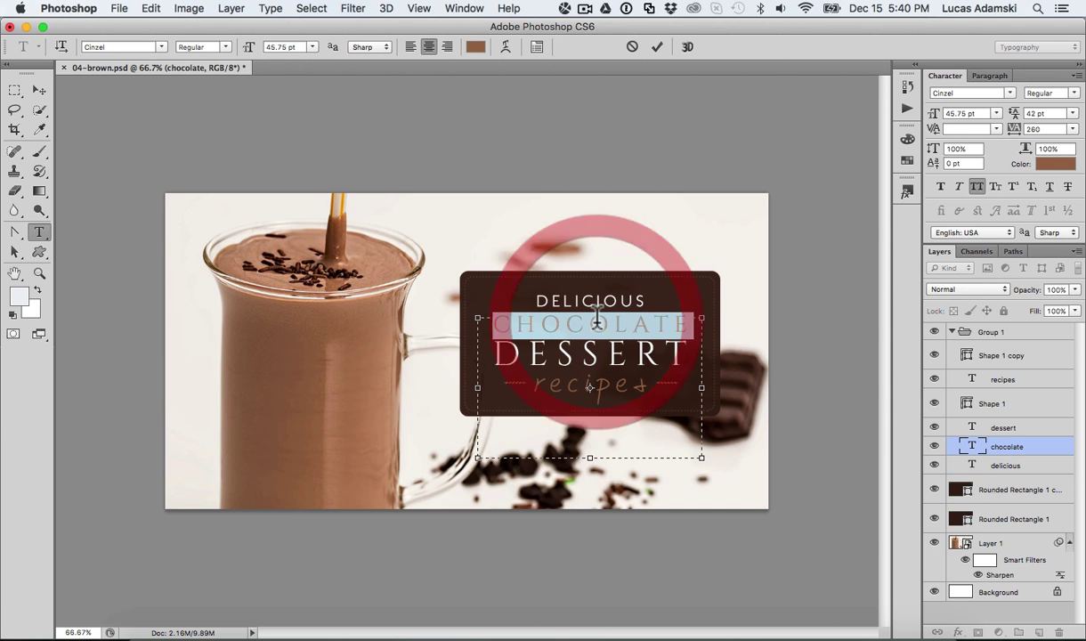
pyautogui.write('CAKE')
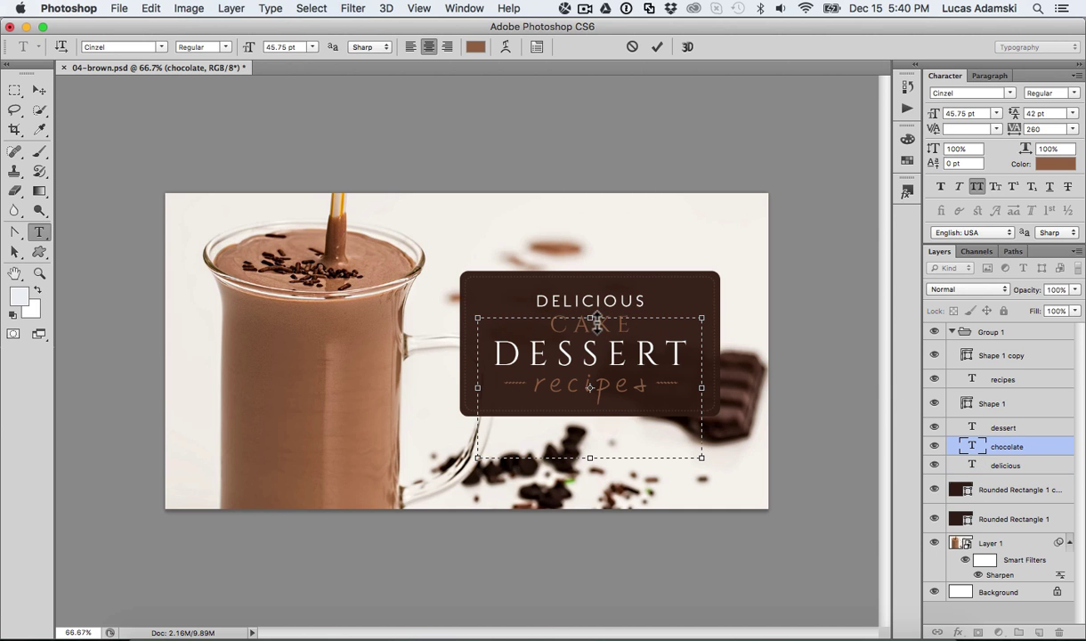
pyautogui.moveTo(611, 323); pyautogui.dragTo(499, 316)
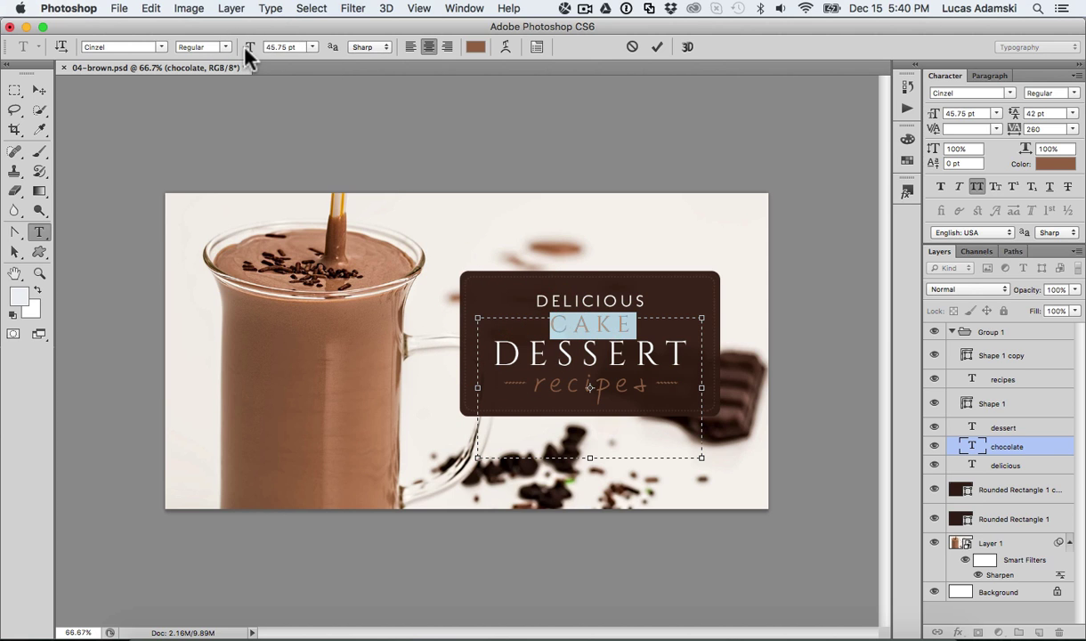
pyautogui.moveTo(247, 47); pyautogui.dragTo(267, 45)
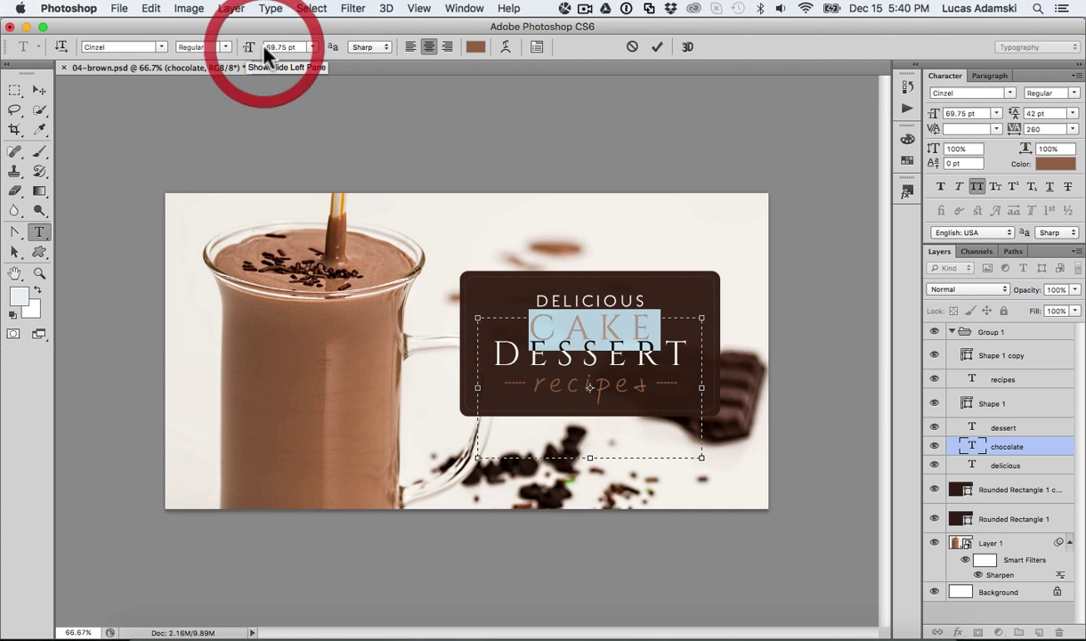
pyautogui.click(476, 46)
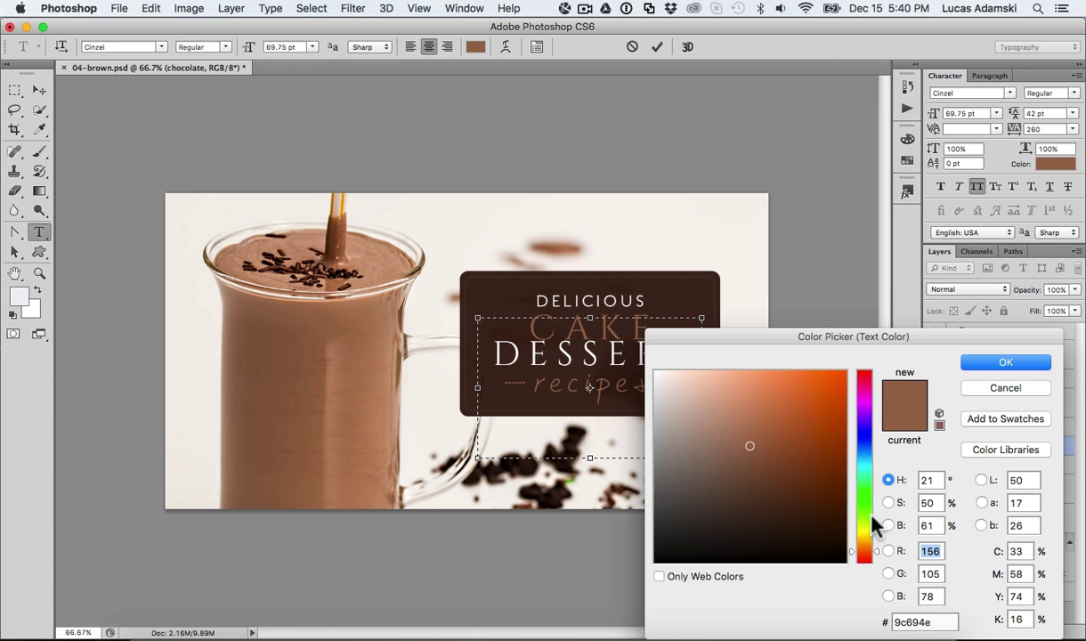
pyautogui.click(862, 536)
pyautogui.click(716, 385)
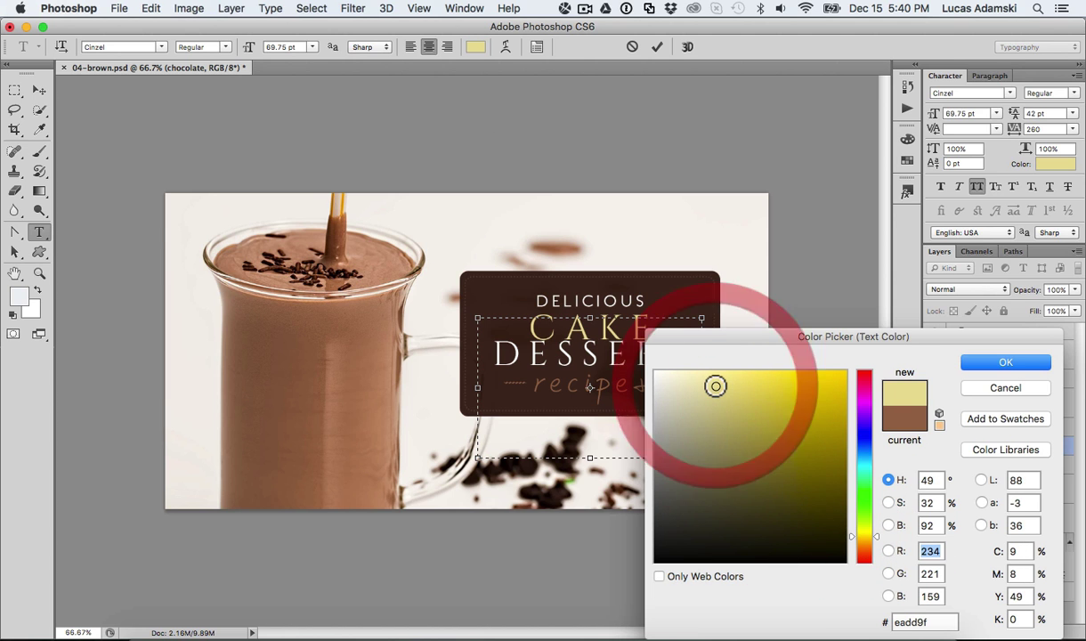
pyautogui.click(1006, 363)
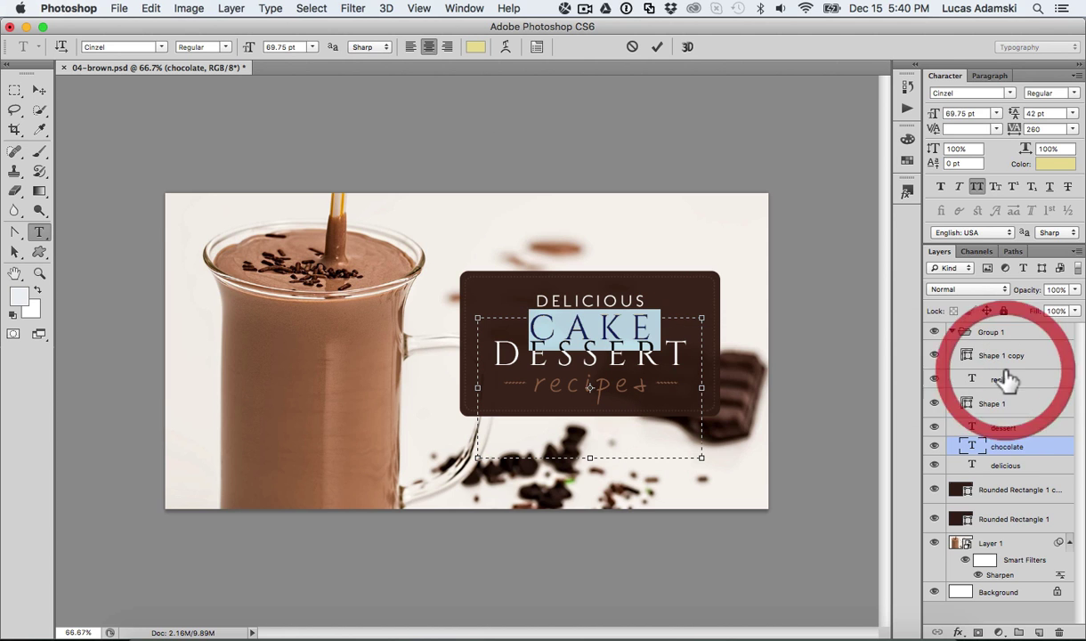
pyautogui.click(657, 46)
# - Leave the DESSERT text unchanged and turn off the DESSERT layer's visibility
pyautogui.click(667, 354)
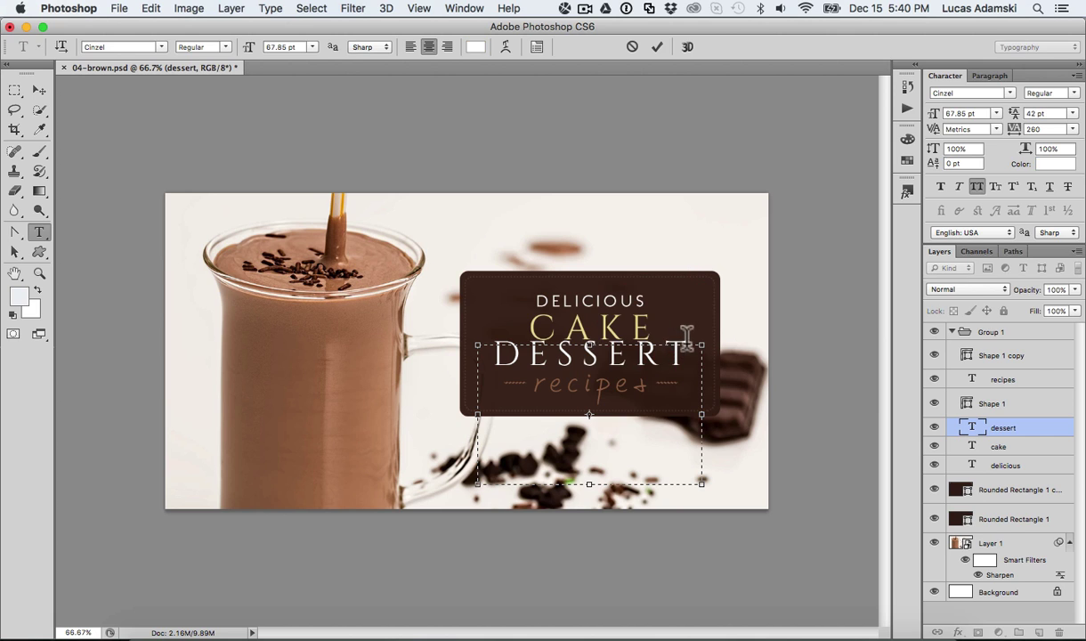
pyautogui.click(659, 47)
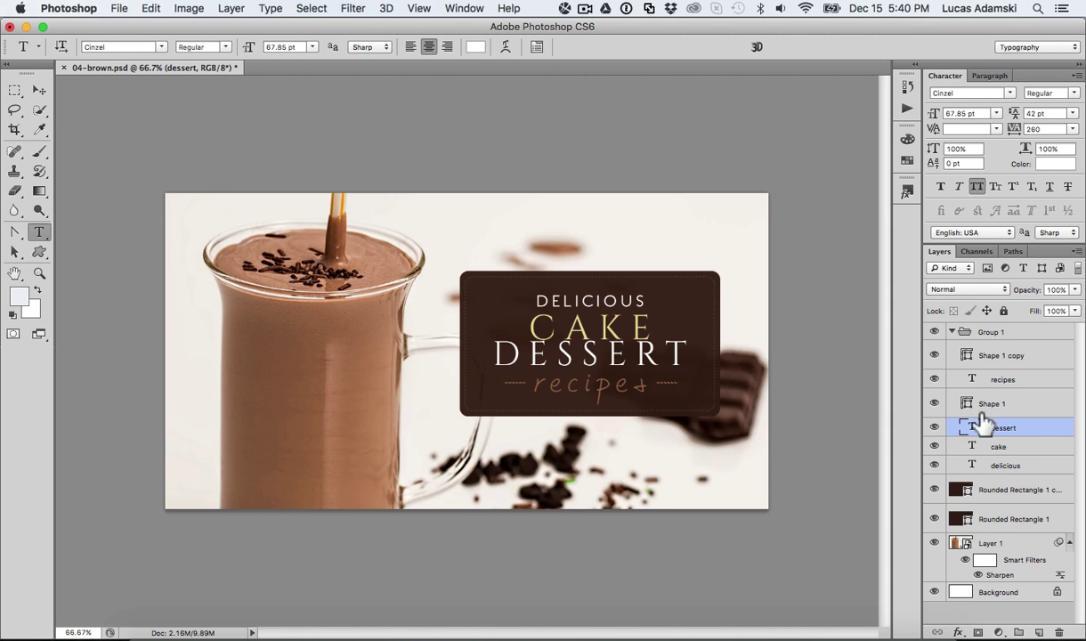
pyautogui.click(934, 428)
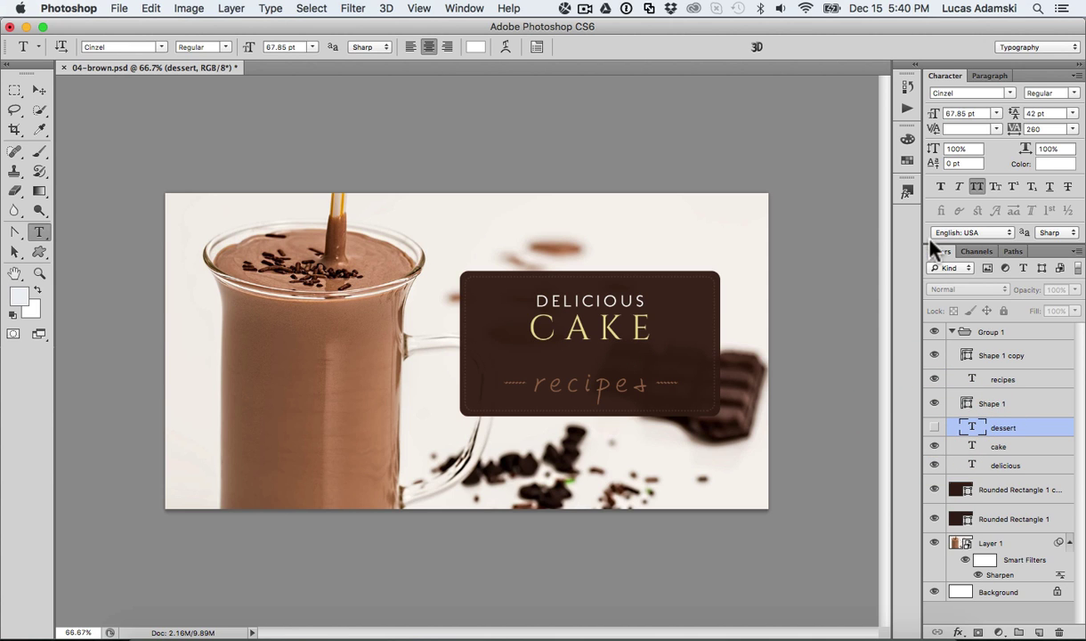
pyautogui.click(464, 8)
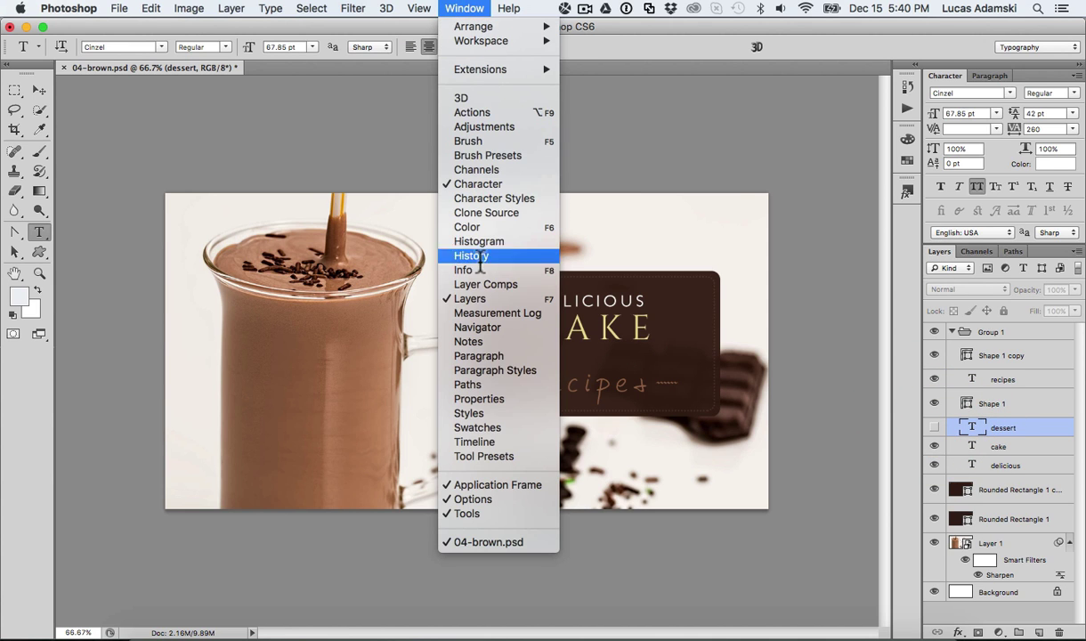
pyautogui.click(470, 8)
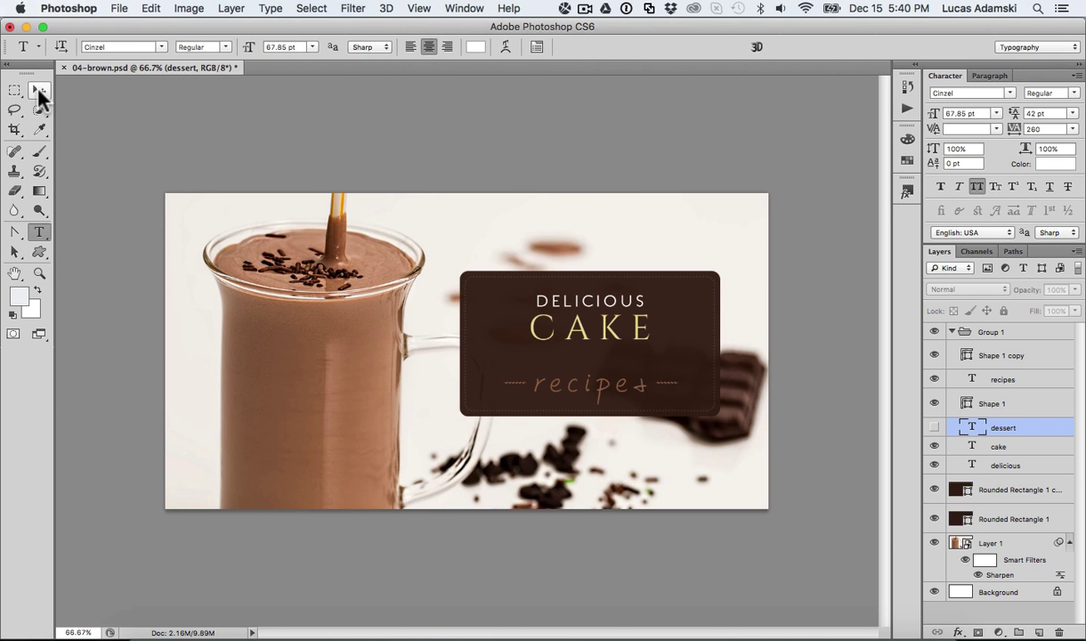
# - Move CAKE lower on the badge and enlarge its font size
pyautogui.click(39, 91)
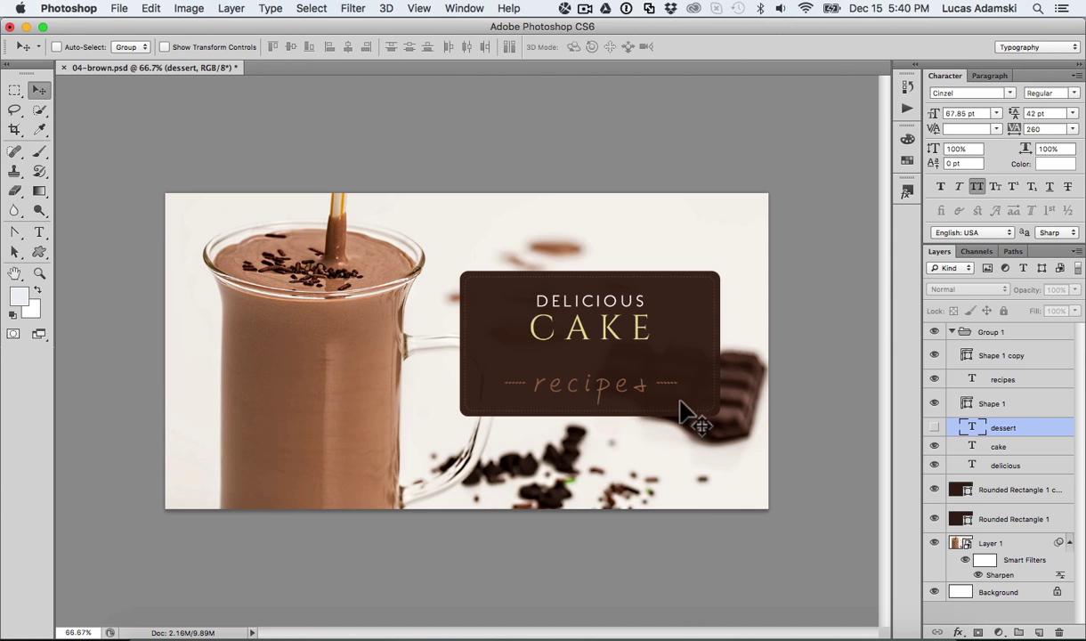
pyautogui.click(1000, 448)
pyautogui.moveTo(596, 331); pyautogui.dragTo(601, 349)
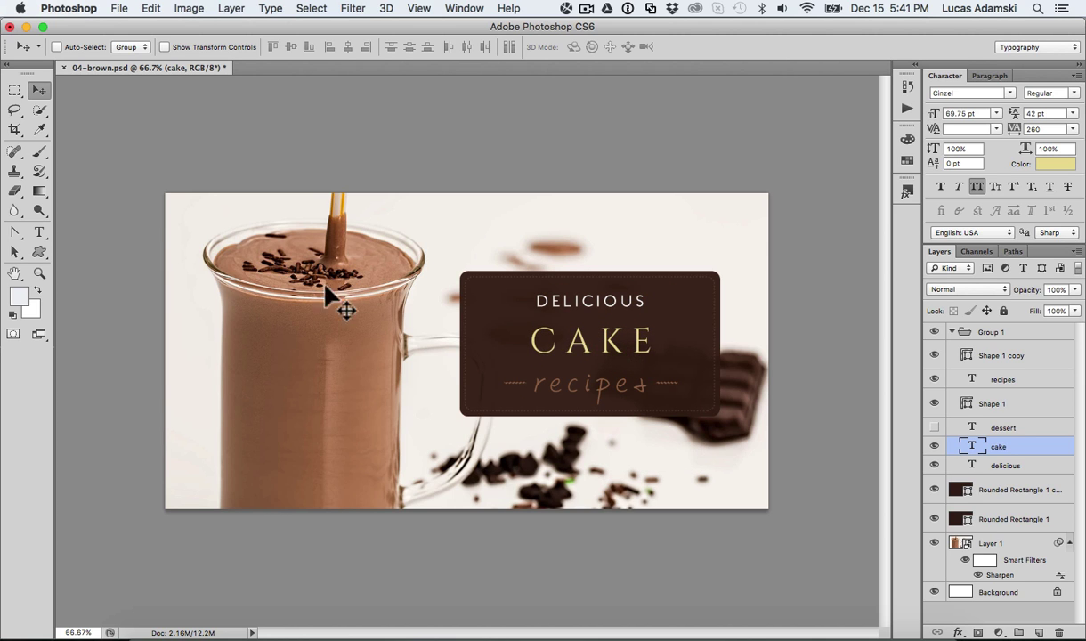
pyautogui.click(35, 233)
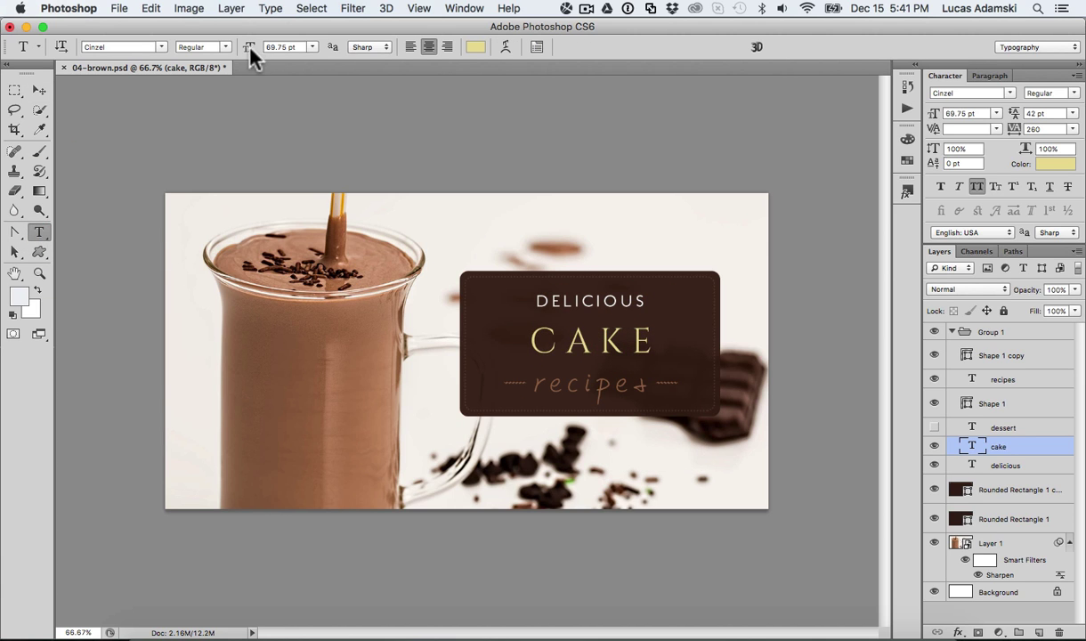
pyautogui.moveTo(249, 46)
pyautogui.mouseDown()
pyautogui.moveTo(267, 47)
pyautogui.moveTo(257, 53)
pyautogui.mouseUp()
pyautogui.click(40, 90)
pyautogui.moveTo(647, 355); pyautogui.dragTo(645, 357)
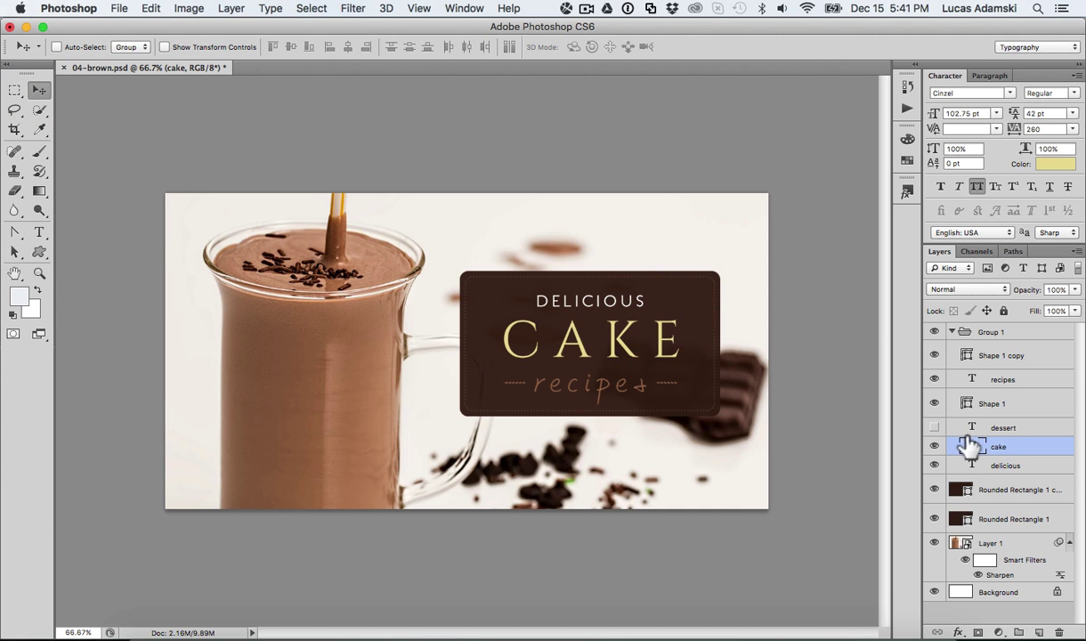
# - Increase the font size of the DELICIOUS line
pyautogui.click(1002, 466)
pyautogui.press('t')
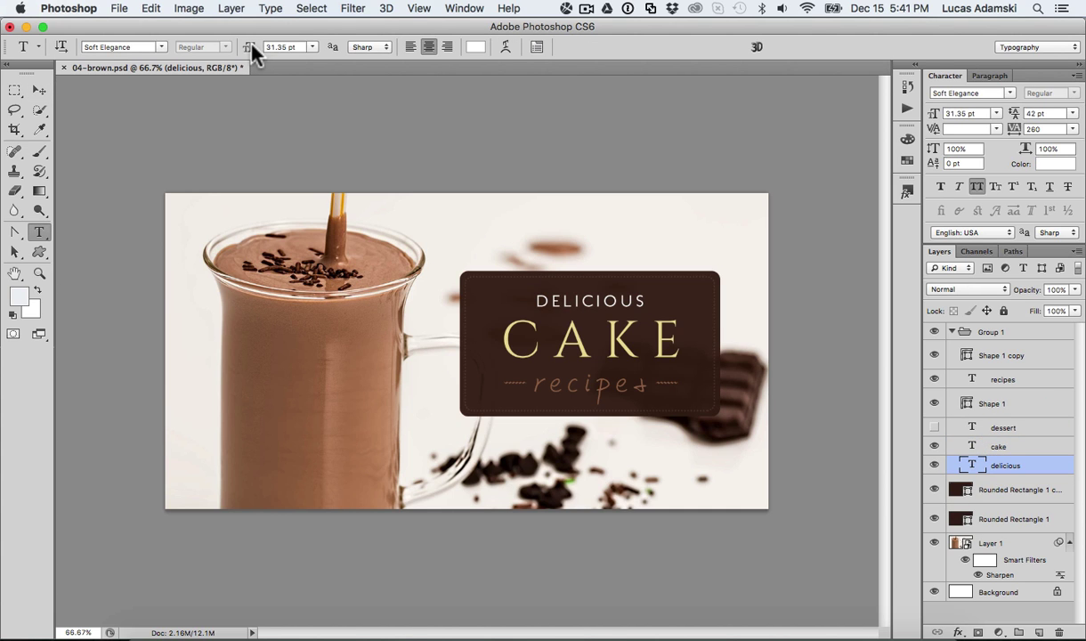
pyautogui.moveTo(252, 43); pyautogui.dragTo(257, 49)
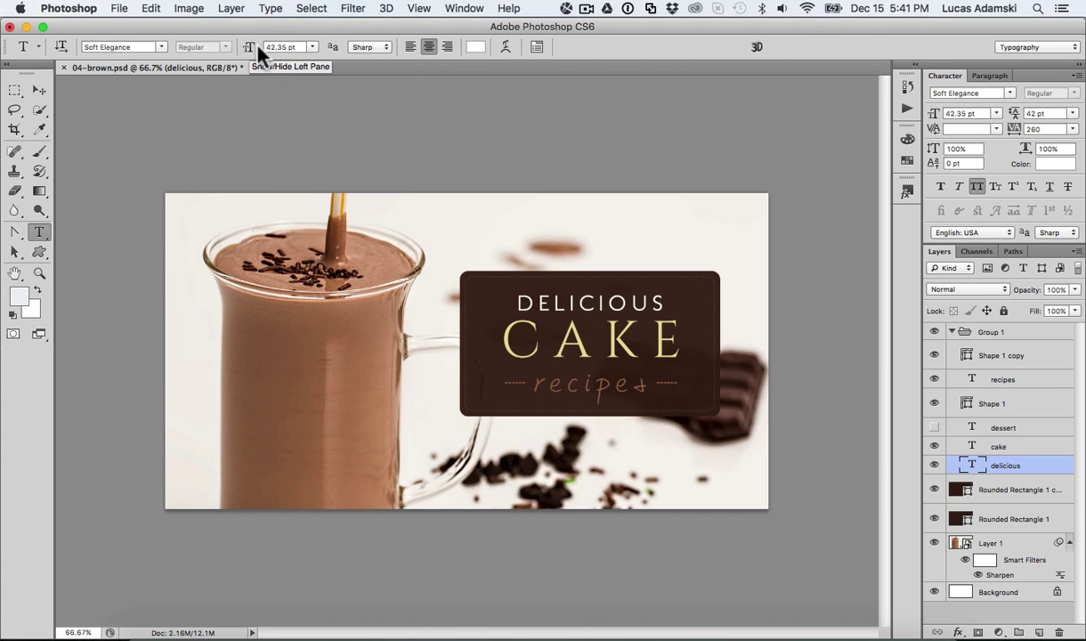
# - Select the recipes layer and nudge the text slightly higher
pyautogui.click(40, 89)
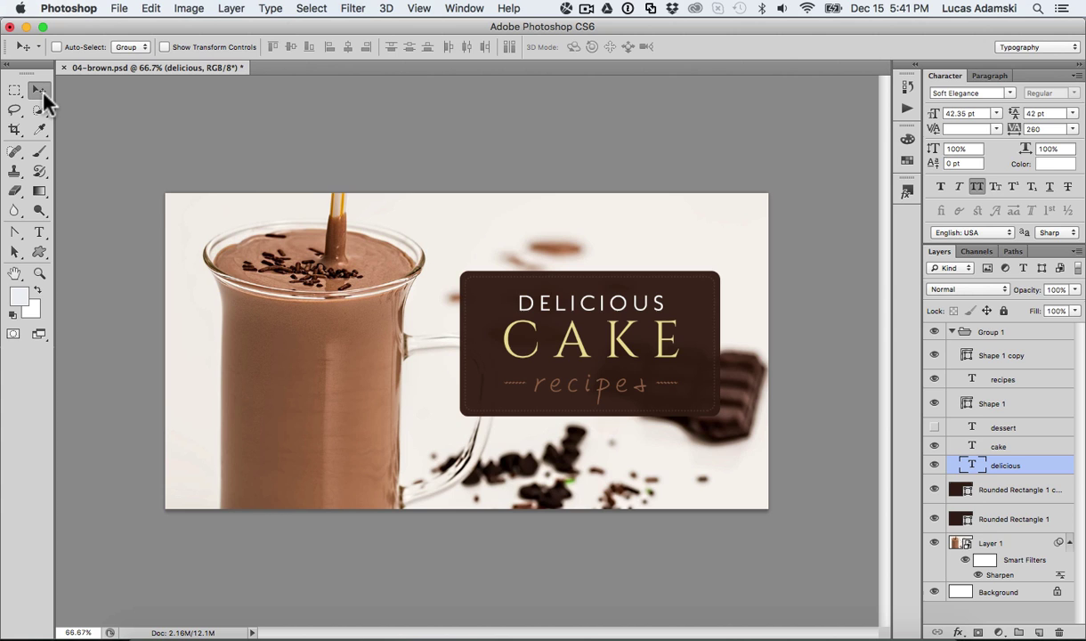
pyautogui.rightClick(631, 389)
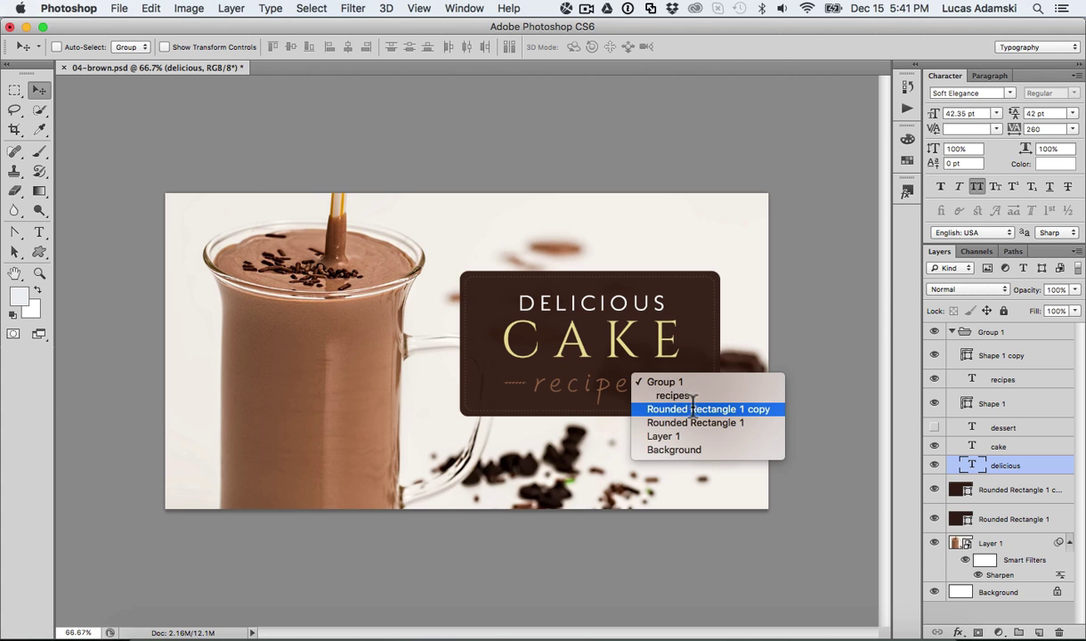
pyautogui.click(675, 395)
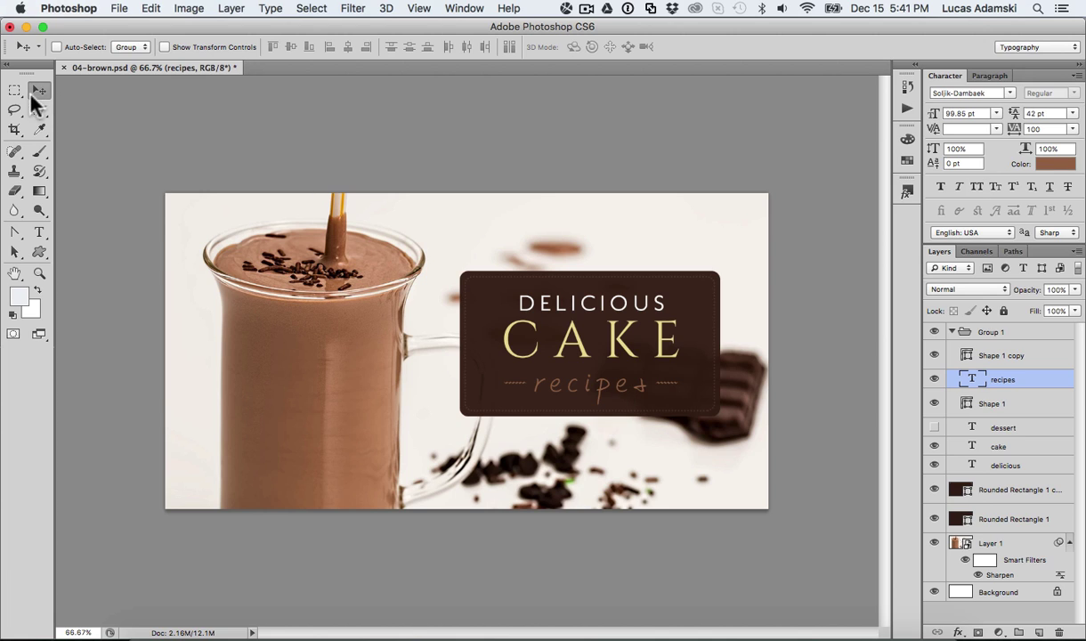
pyautogui.moveTo(650, 393); pyautogui.dragTo(648, 390)
pyautogui.press('Up')
pyautogui.press('Up')
pyautogui.press('Up')
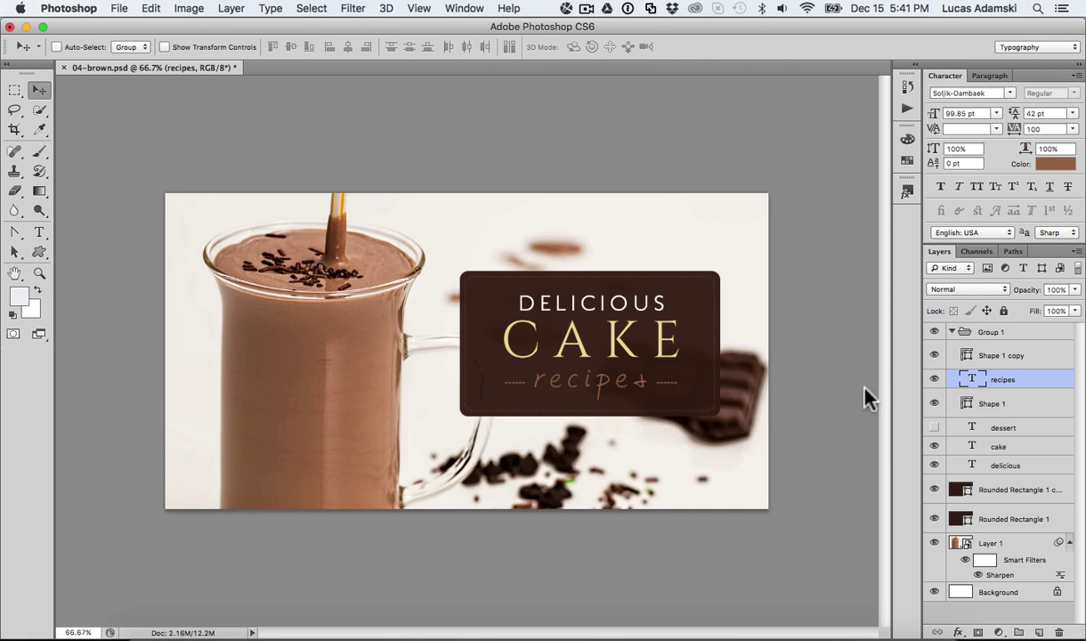
# - Select the Shape 1 and Shape 1 copy ornament layers, then the milkshake Layer 1
pyautogui.rightClick(672, 365)
pyautogui.click(688, 383)
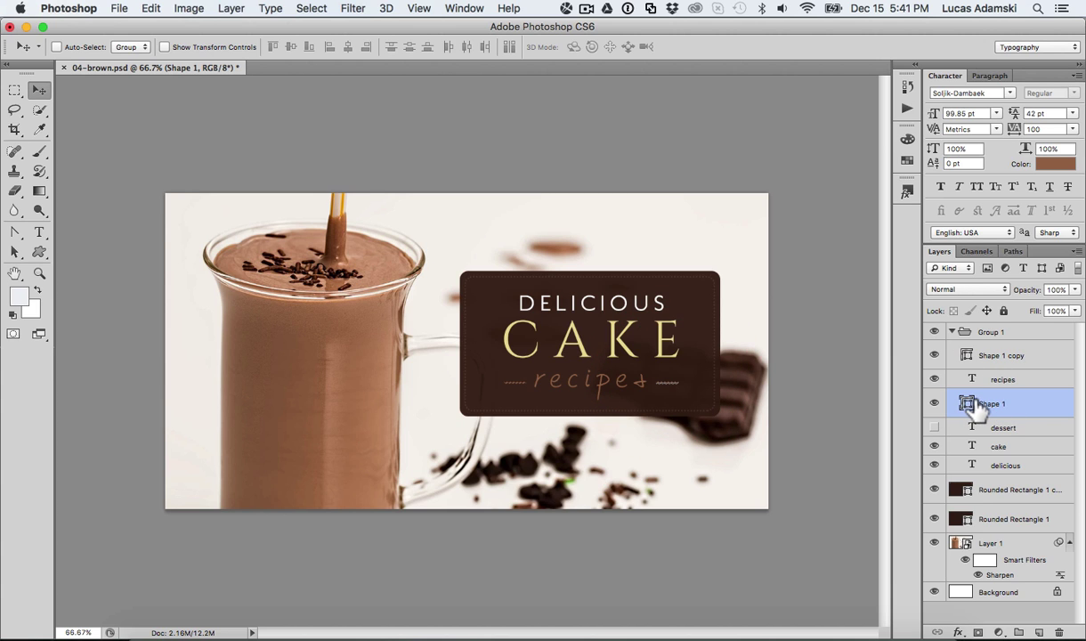
pyautogui.click(38, 88)
pyautogui.click(994, 360)
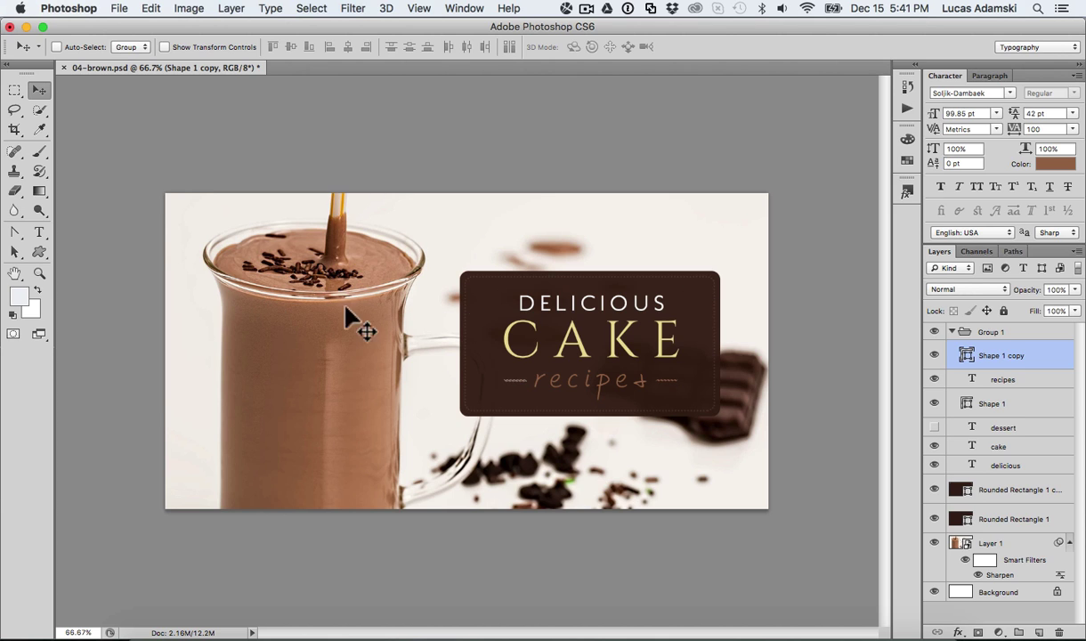
pyautogui.click(973, 547)
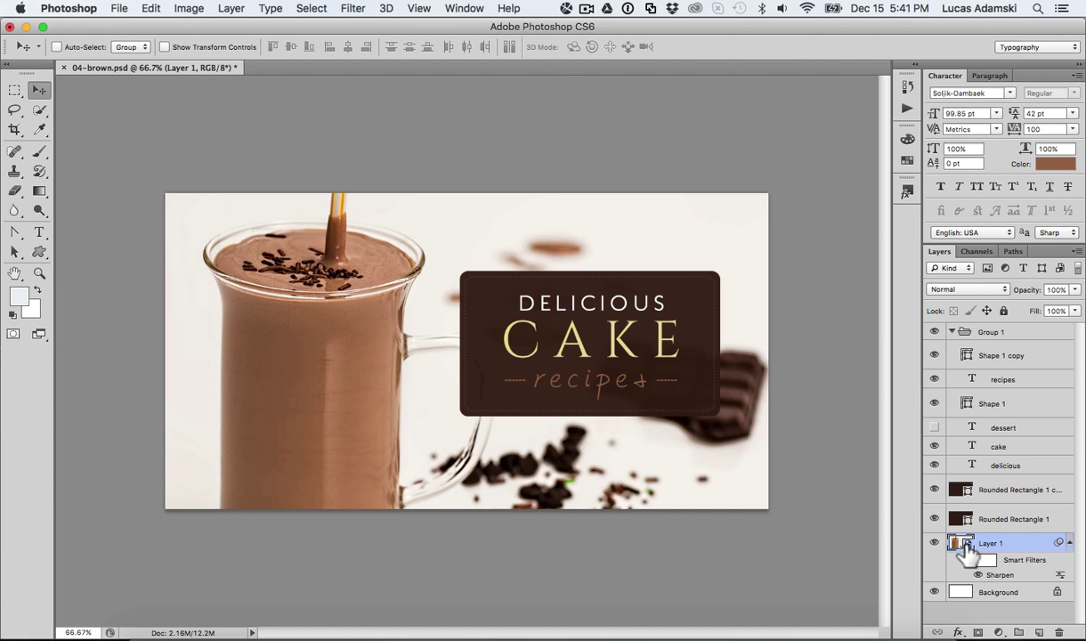
# - Open Layer 1's smart object as Layer 1.psb, then bring Chrome forward
pyautogui.rightClick(330, 257)
pyautogui.click(335, 269)
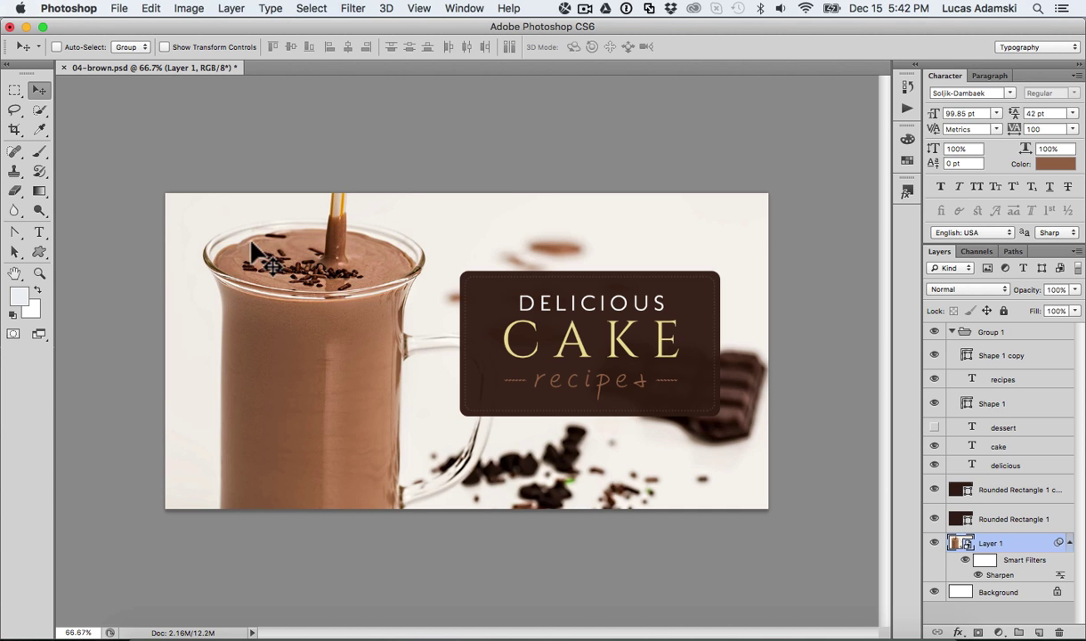
pyautogui.doubleClick(960, 543)
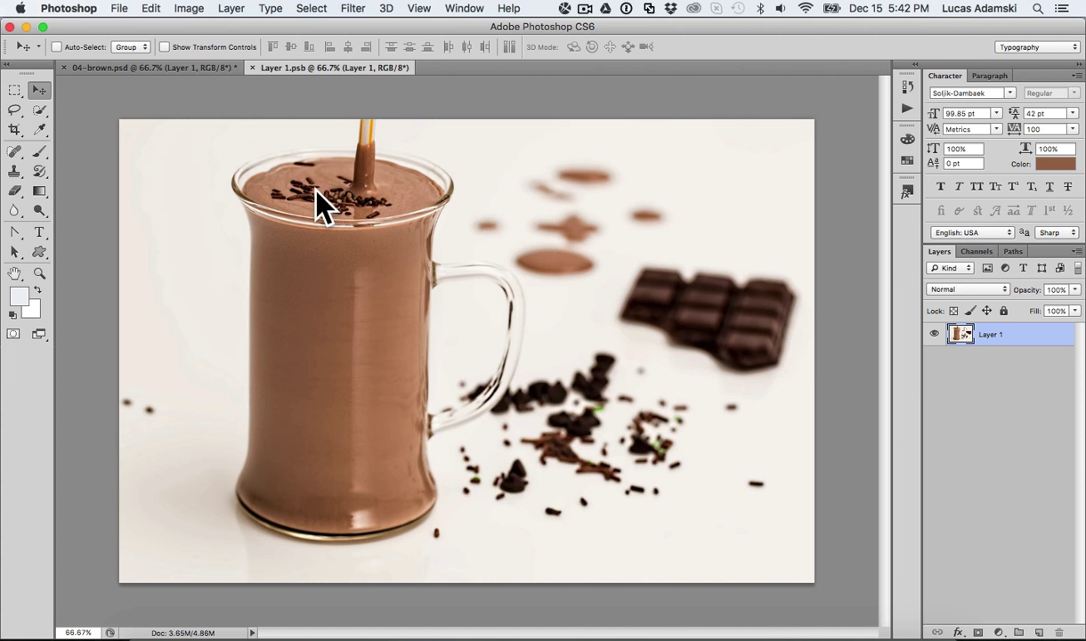
pyautogui.click(178, 628)
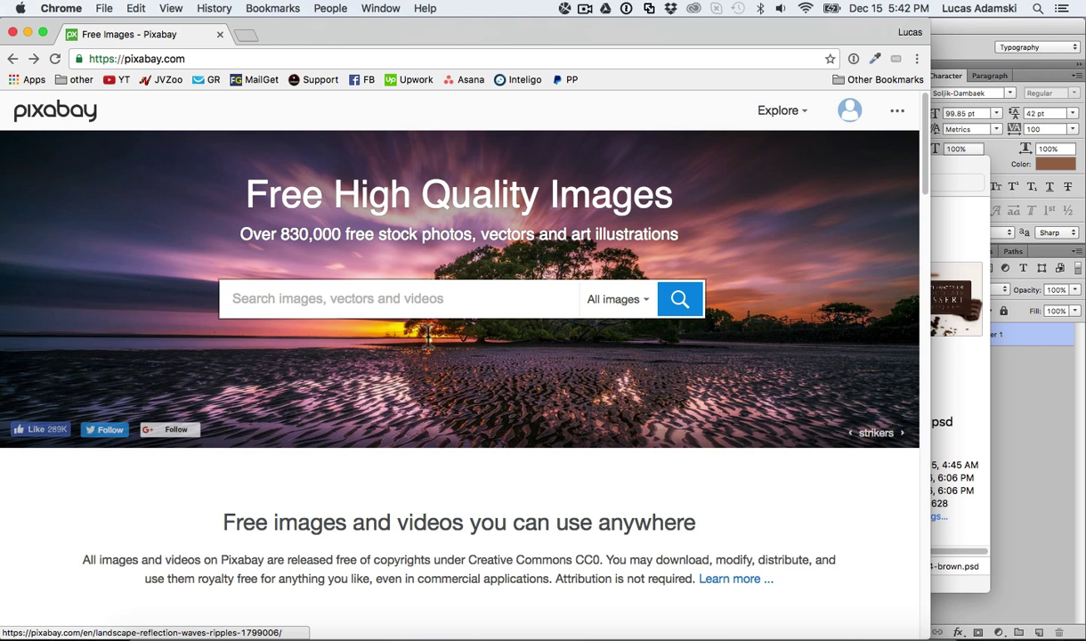
# - Search Pixabay for 'cake' and browse the results
pyautogui.write('cake')
pyautogui.press('Return')
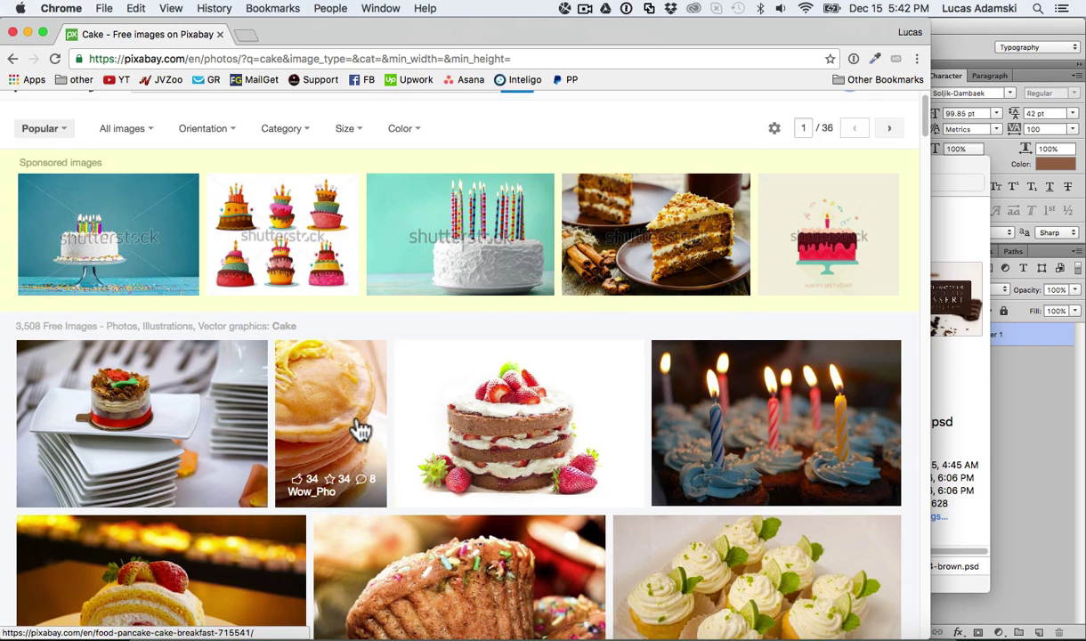
pyautogui.scroll(-3, 358, 430)
pyautogui.scroll(-2, 360, 431)
# - Download the roll-cake photo at Original size and drag it into Photoshop
pyautogui.click(214, 378)
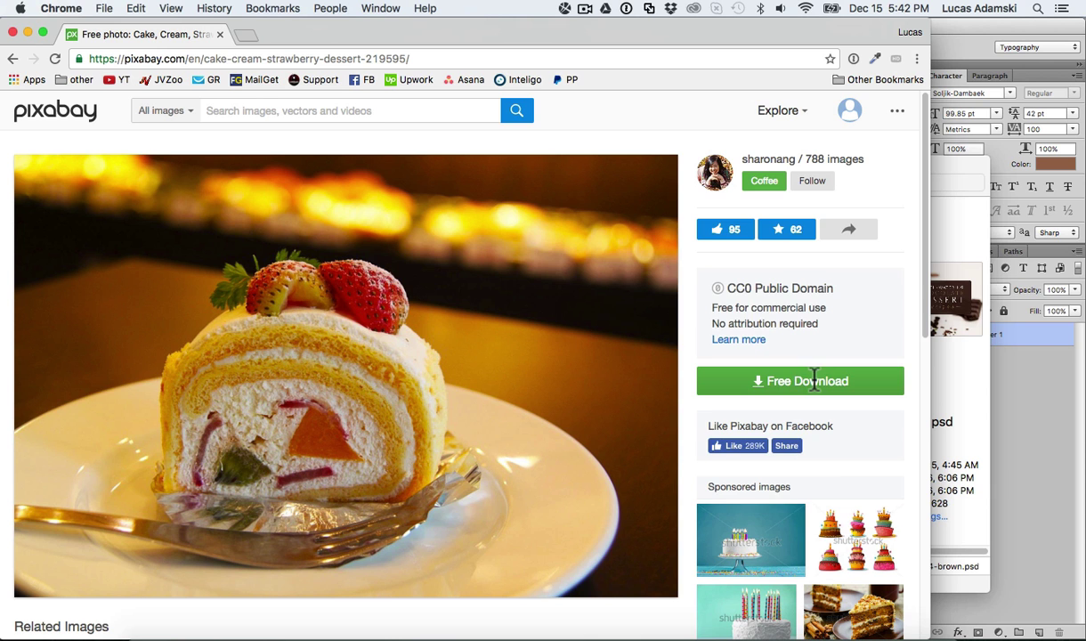
pyautogui.click(801, 381)
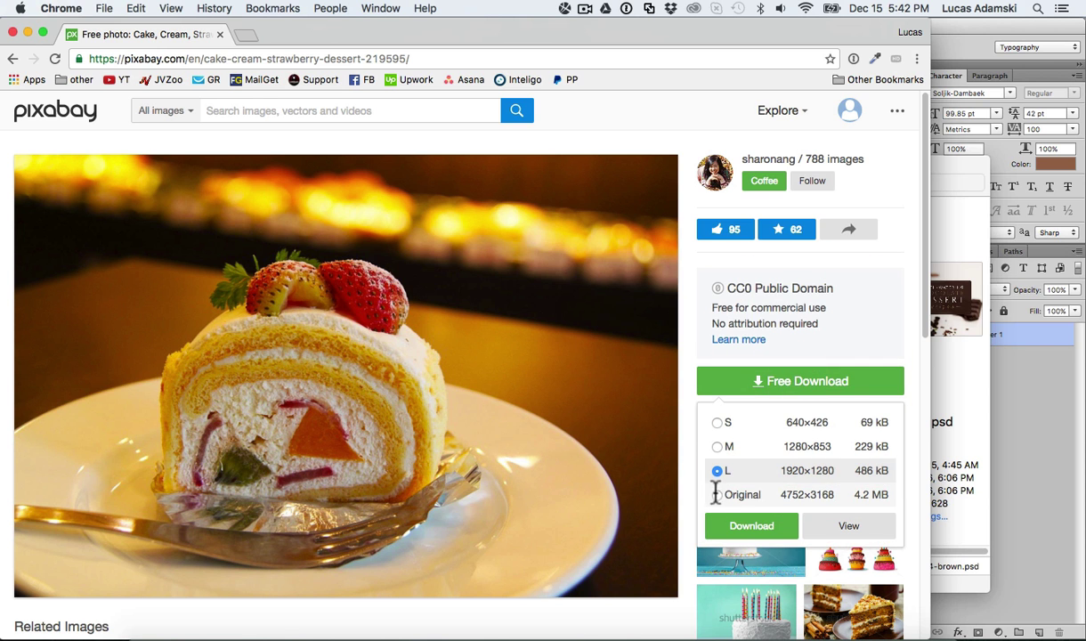
pyautogui.click(716, 494)
pyautogui.click(752, 525)
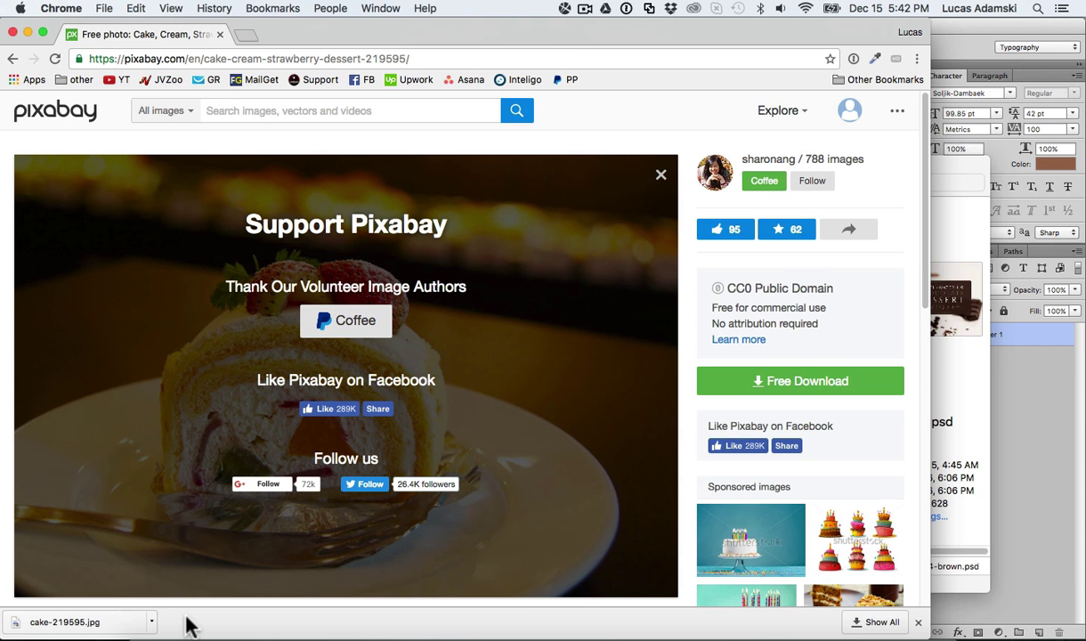
pyautogui.moveTo(66, 618); pyautogui.dragTo(306, 630)
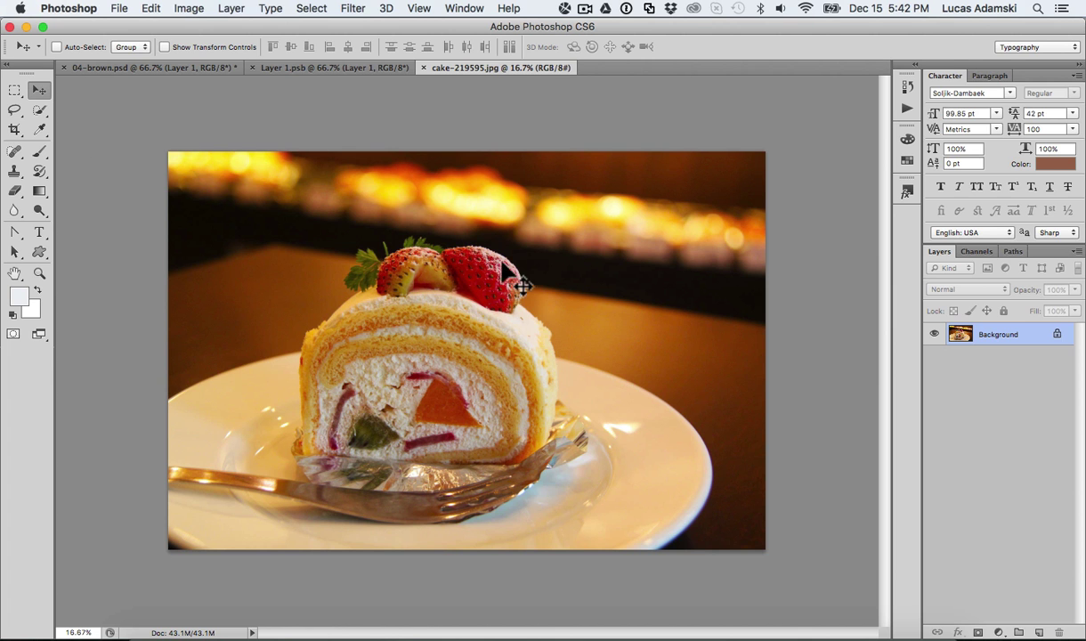
pyautogui.moveTo(480, 347); pyautogui.dragTo(479, 261)
# - Drop cake-219595.jpg into Layer 1.psb, scale it proportionally to fill the canvas, and save
pyautogui.moveTo(479, 399); pyautogui.dragTo(490, 359)
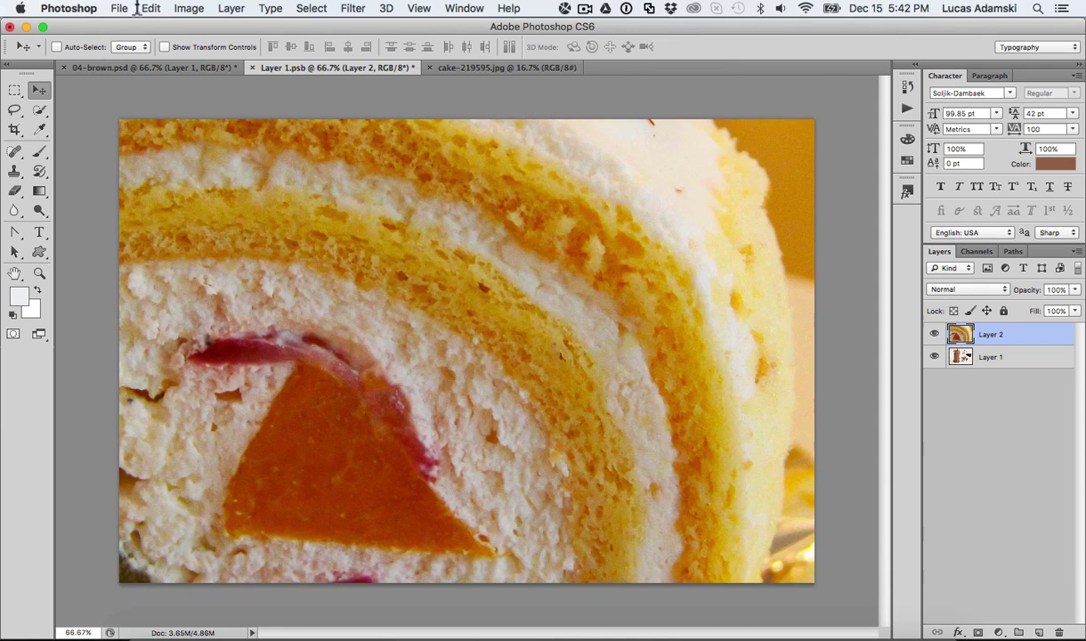
pyautogui.click(151, 8)
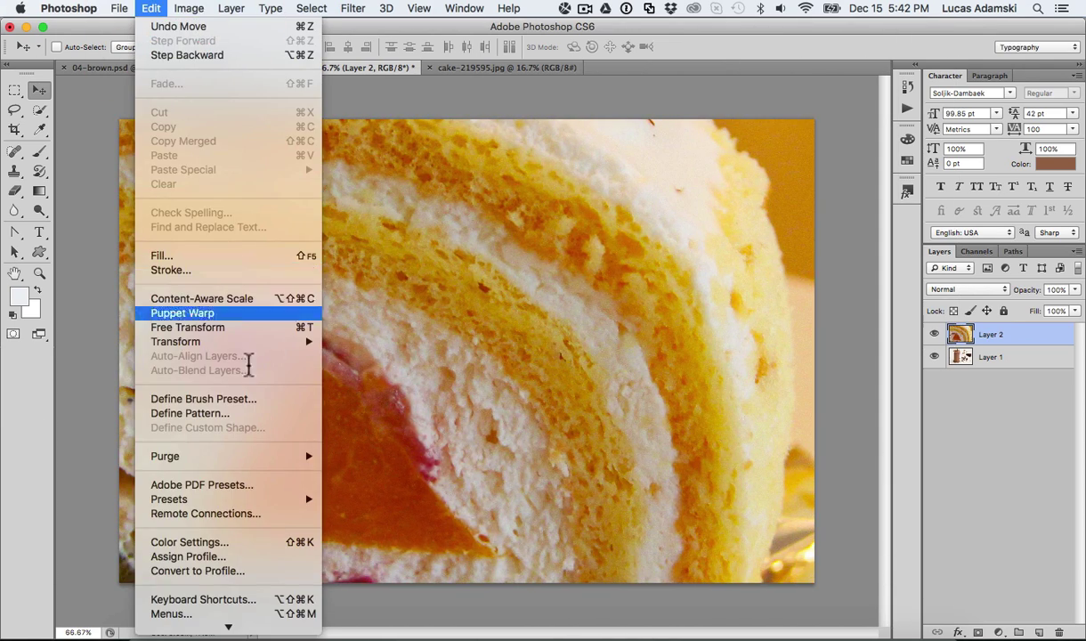
pyautogui.moveTo(292, 340)
pyautogui.click(359, 370)
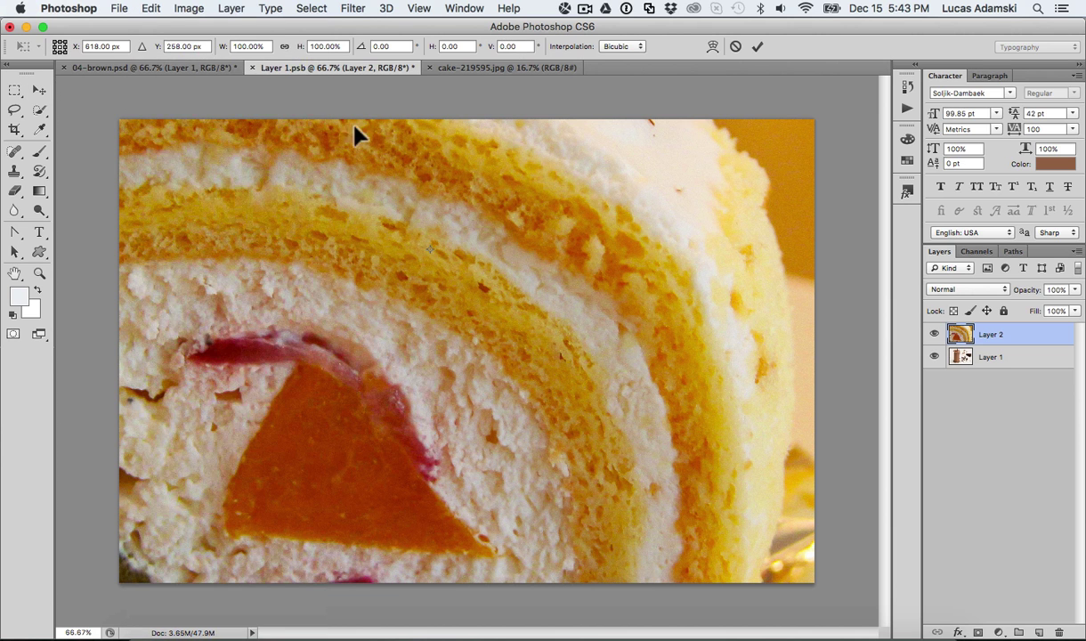
pyautogui.write('10')
pyautogui.press('Return')
pyautogui.click(284, 47)
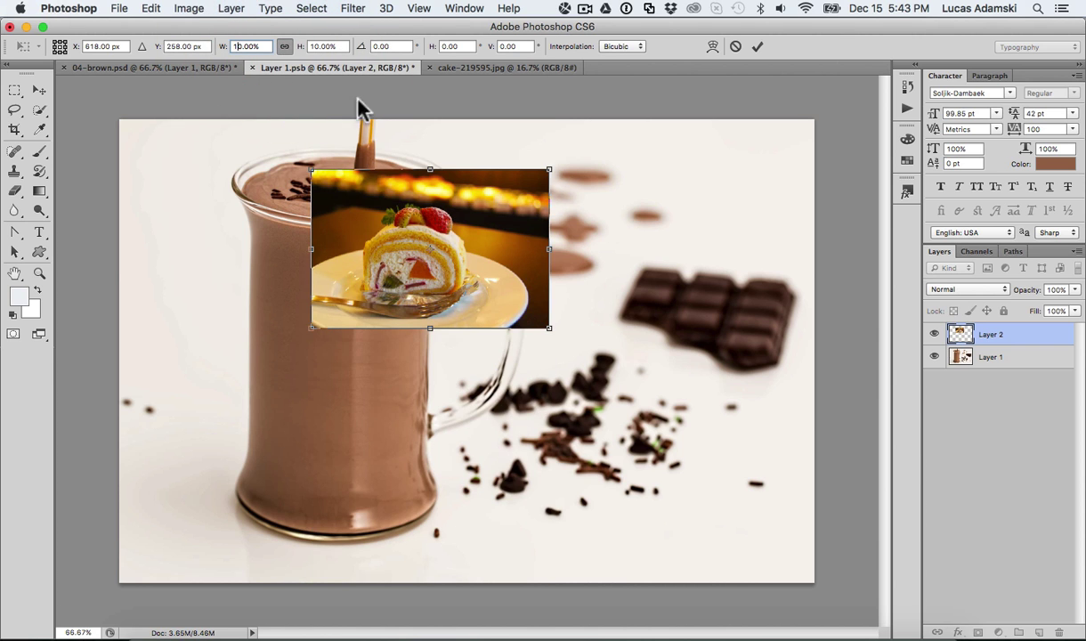
pyautogui.moveTo(443, 257); pyautogui.dragTo(868, 518)
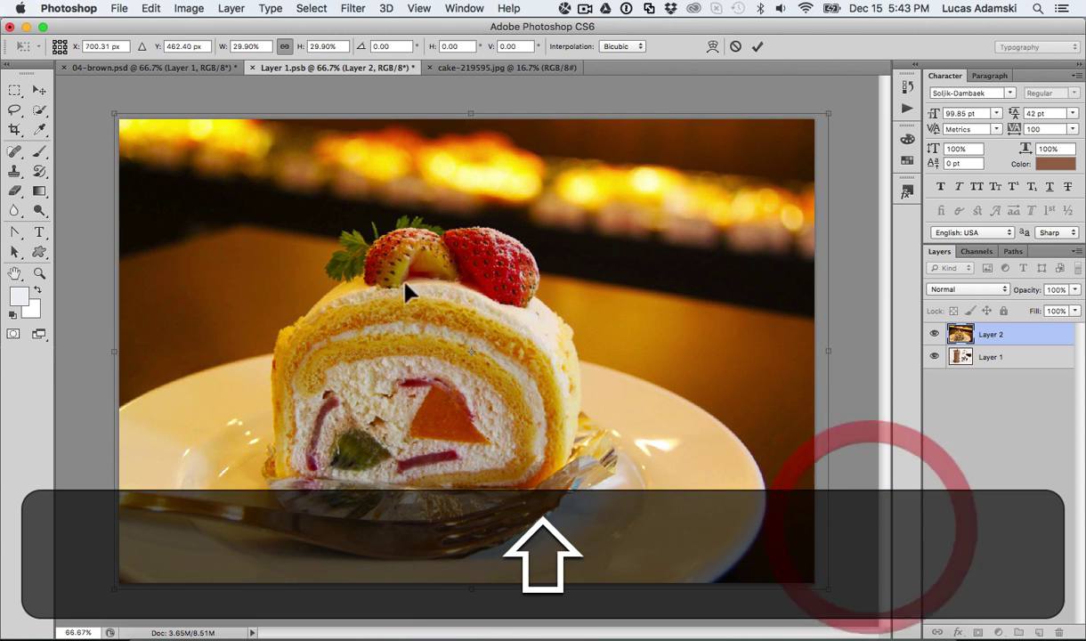
pyautogui.click(757, 48)
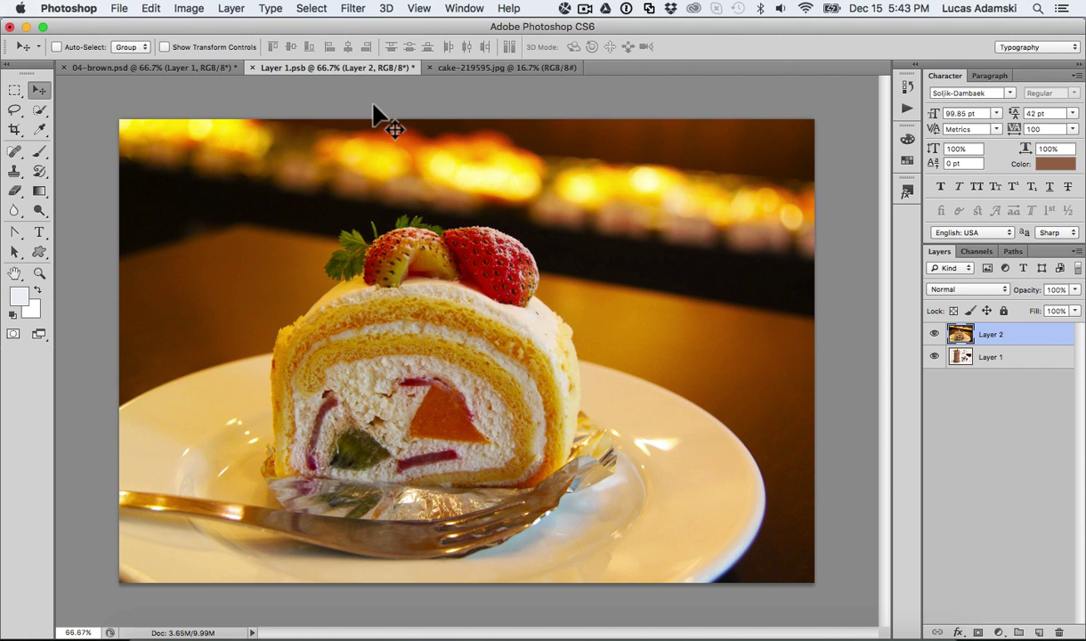
pyautogui.click(117, 8)
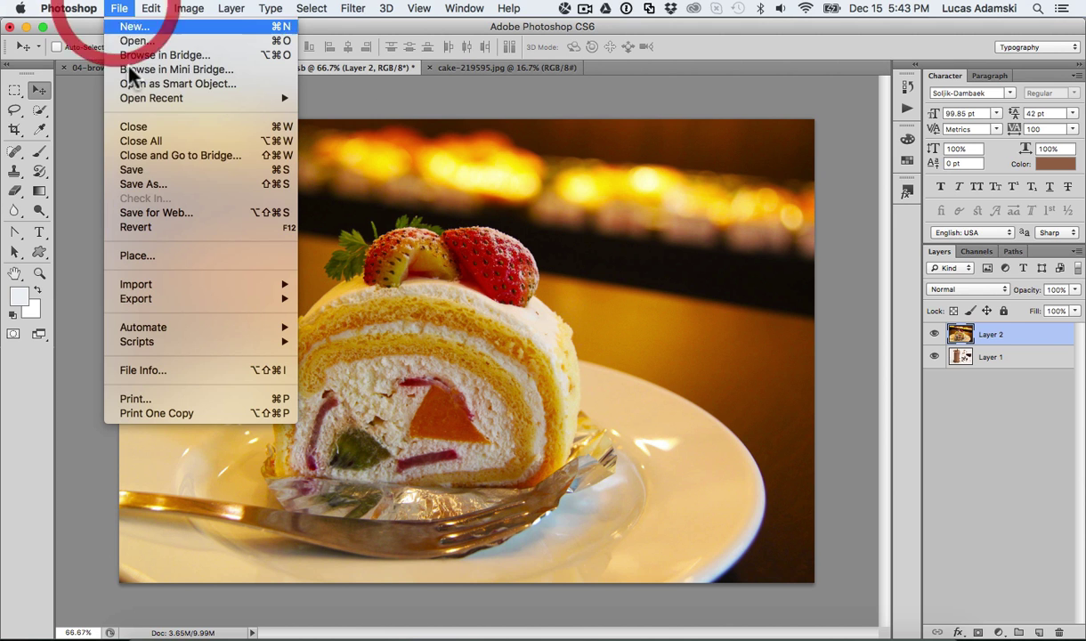
pyautogui.click(133, 167)
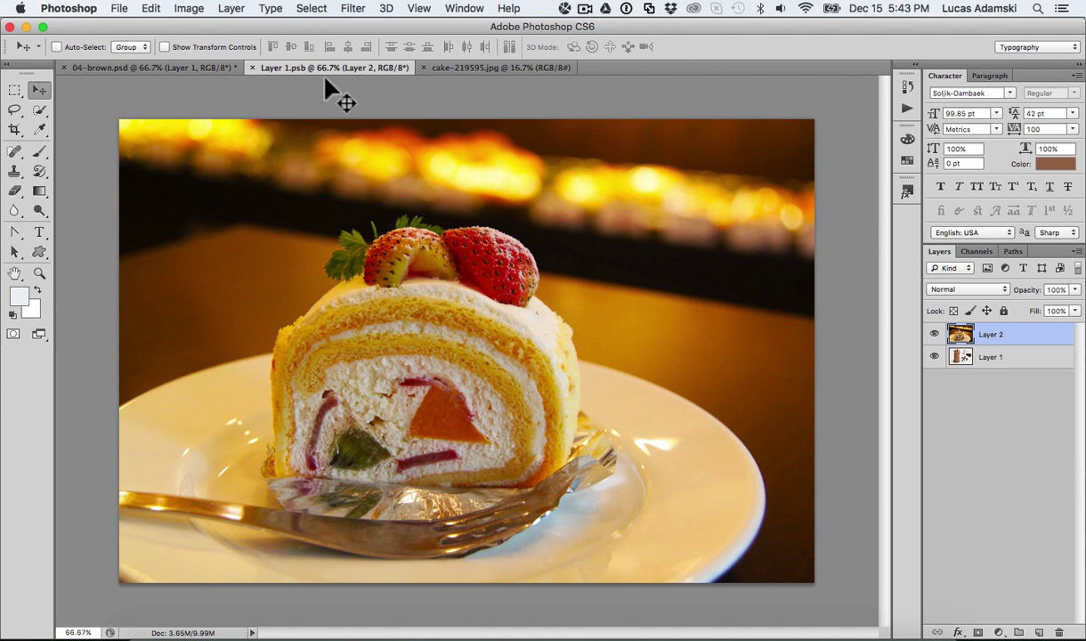
# - In 04-brown.psd, drag the cake photo layer upward behind the badge
pyautogui.click(131, 68)
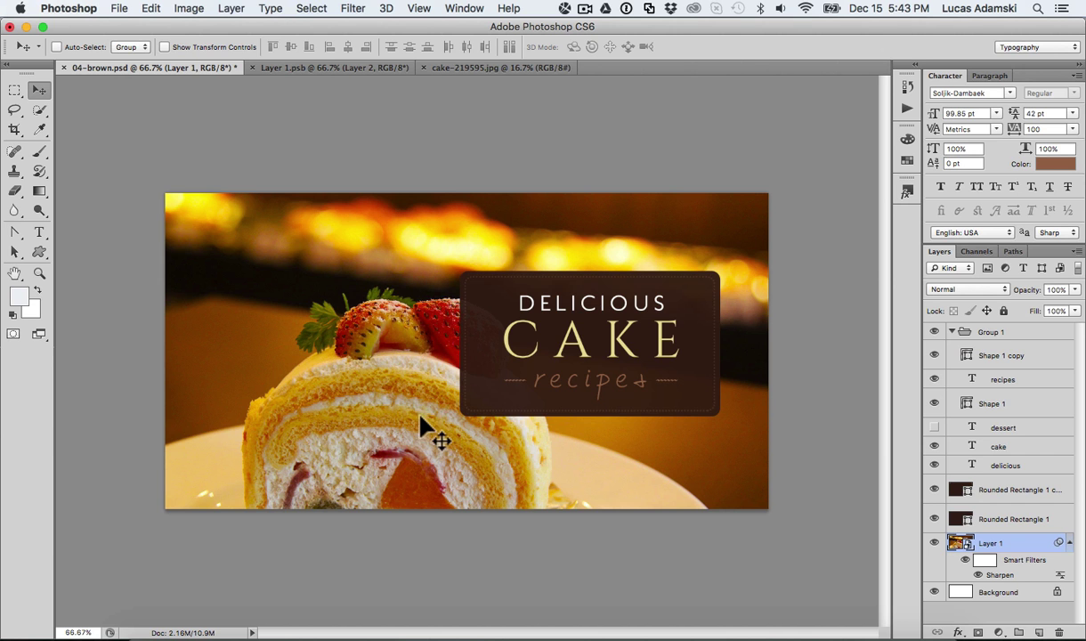
pyautogui.moveTo(420, 412); pyautogui.dragTo(412, 347)
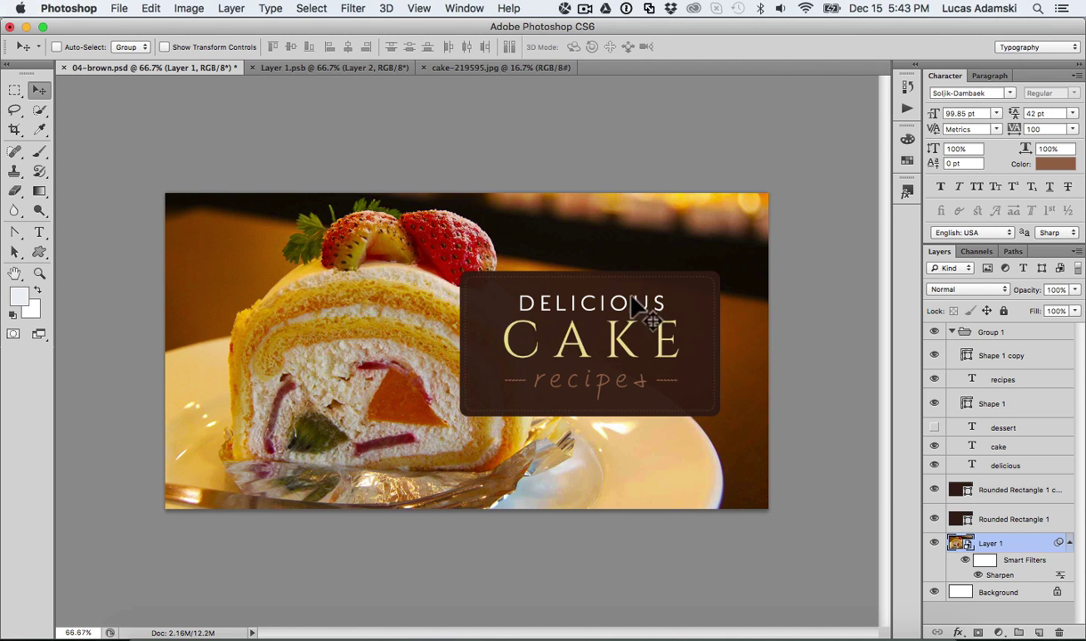
# - Fill Rounded Rectangle 1 with a brightened red sampled from the strawberry
pyautogui.click(934, 519)
pyautogui.click(935, 519)
pyautogui.click(1023, 524)
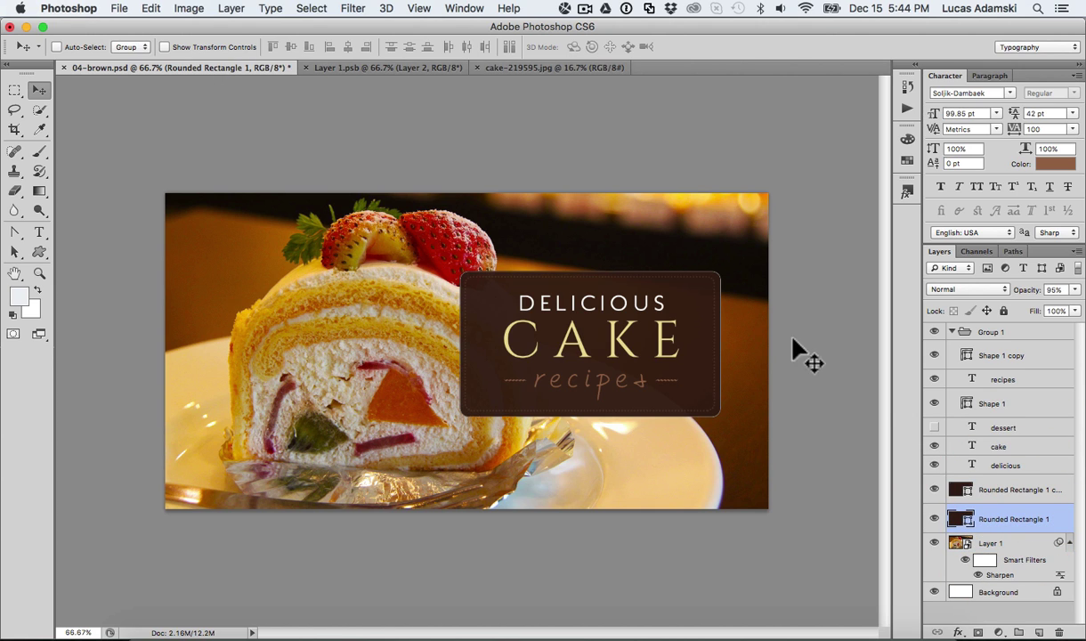
pyautogui.doubleClick(960, 521)
pyautogui.moveTo(739, 339); pyautogui.dragTo(418, 403)
pyautogui.click(441, 242)
pyautogui.moveTo(496, 472)
pyautogui.mouseDown()
pyautogui.moveTo(504, 505)
pyautogui.moveTo(509, 492)
pyautogui.mouseUp()
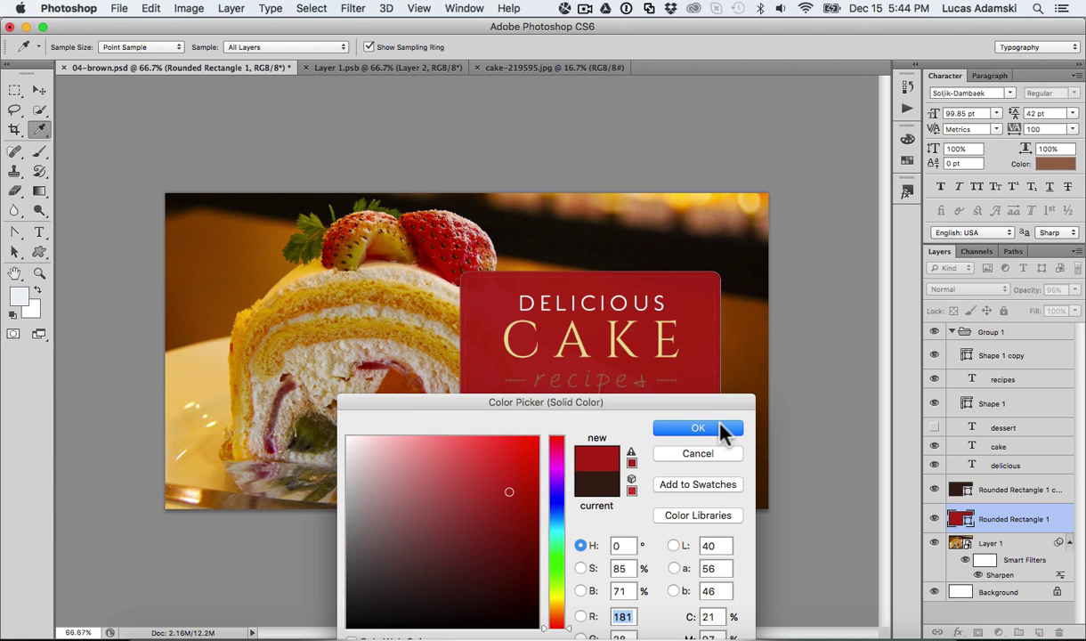
pyautogui.click(717, 428)
pyautogui.press('v')
pyautogui.click(1015, 490)
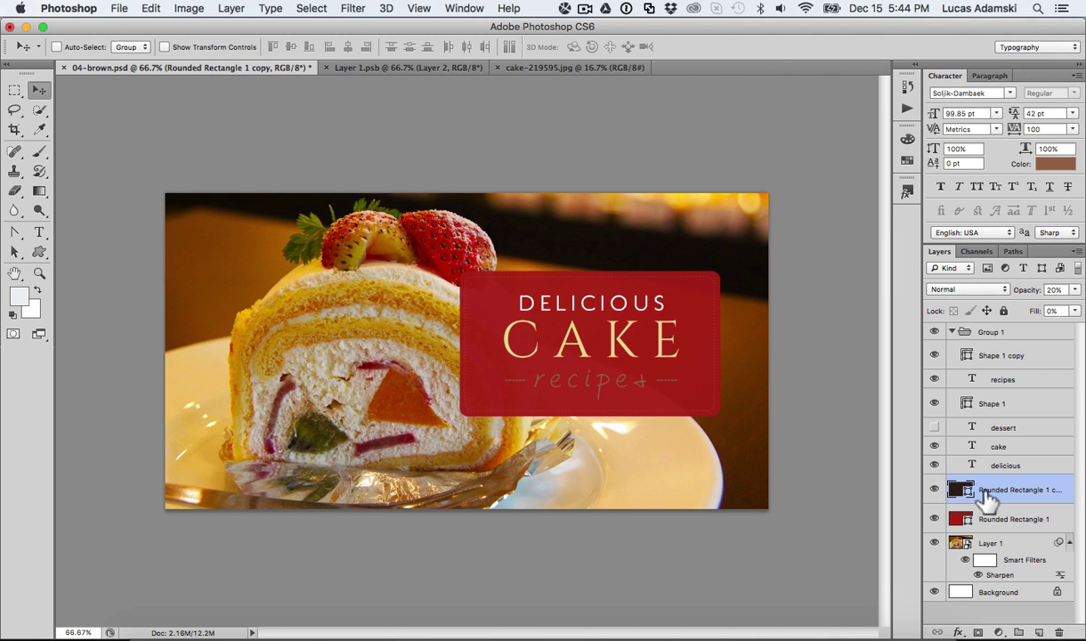
# - Nudge the faint outline rectangle copy and zoom in on the badge
pyautogui.moveTo(473, 315); pyautogui.dragTo(481, 392)
pyautogui.press('z')
pyautogui.moveTo(475, 274); pyautogui.dragTo(496, 265)
pyautogui.press('v')
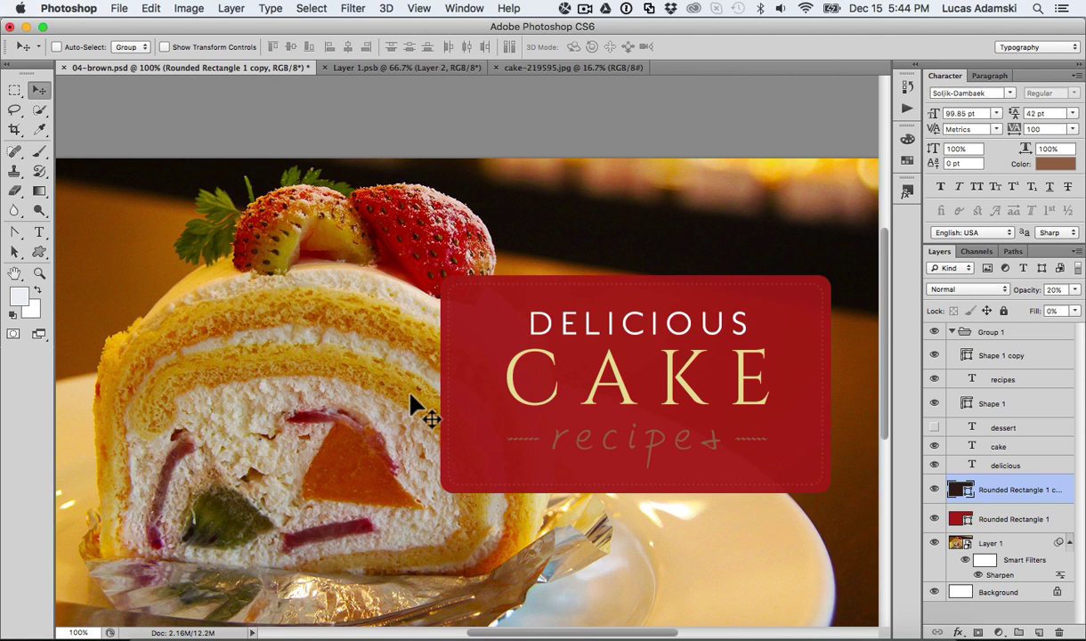
# - Make the Rounded Rectangle 1 copy stroke white and raise its opacity to 100%
pyautogui.press('u')
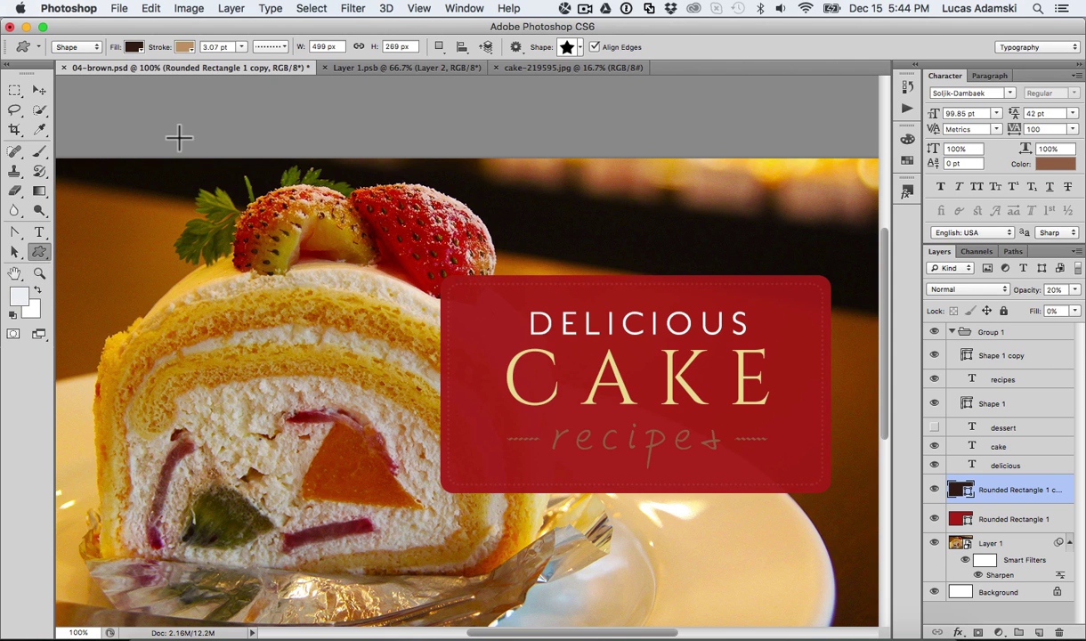
pyautogui.click(278, 49)
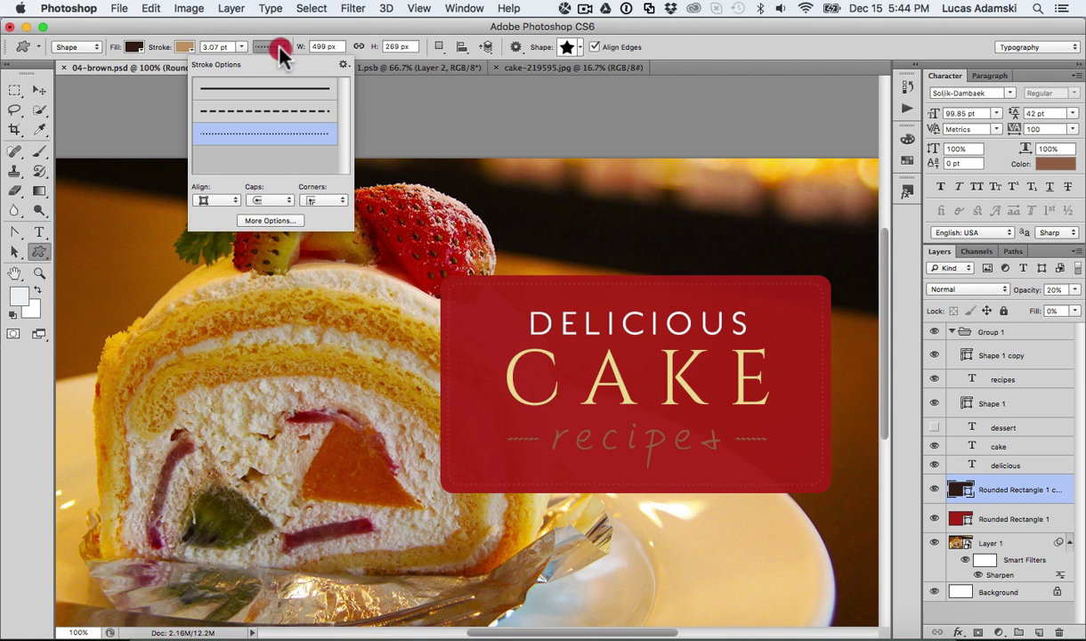
pyautogui.click(278, 47)
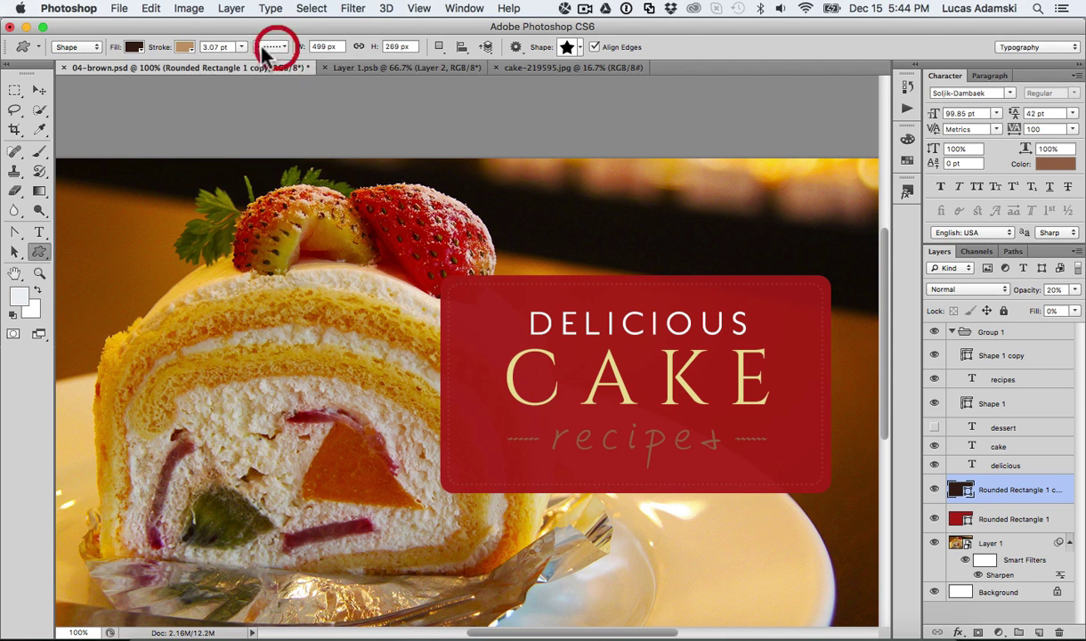
pyautogui.click(185, 47)
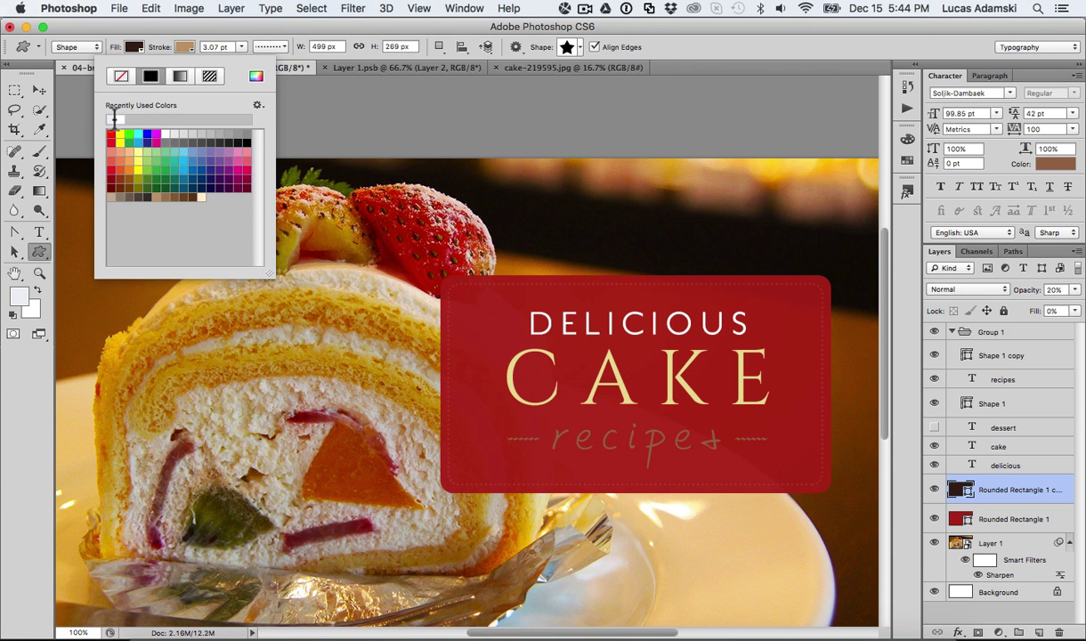
pyautogui.click(125, 115)
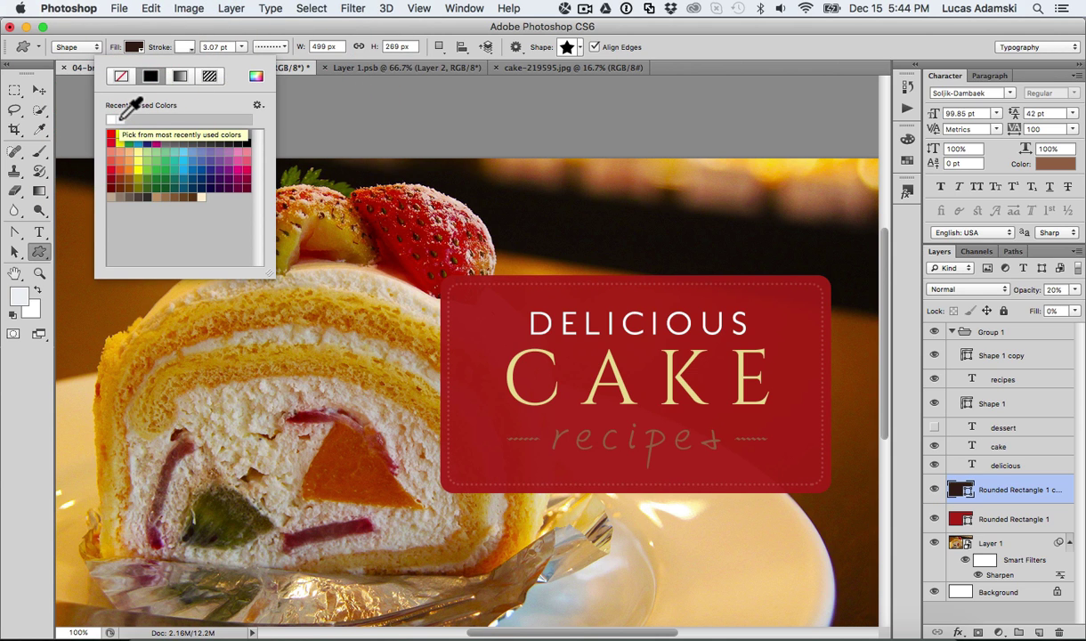
pyautogui.click(694, 42)
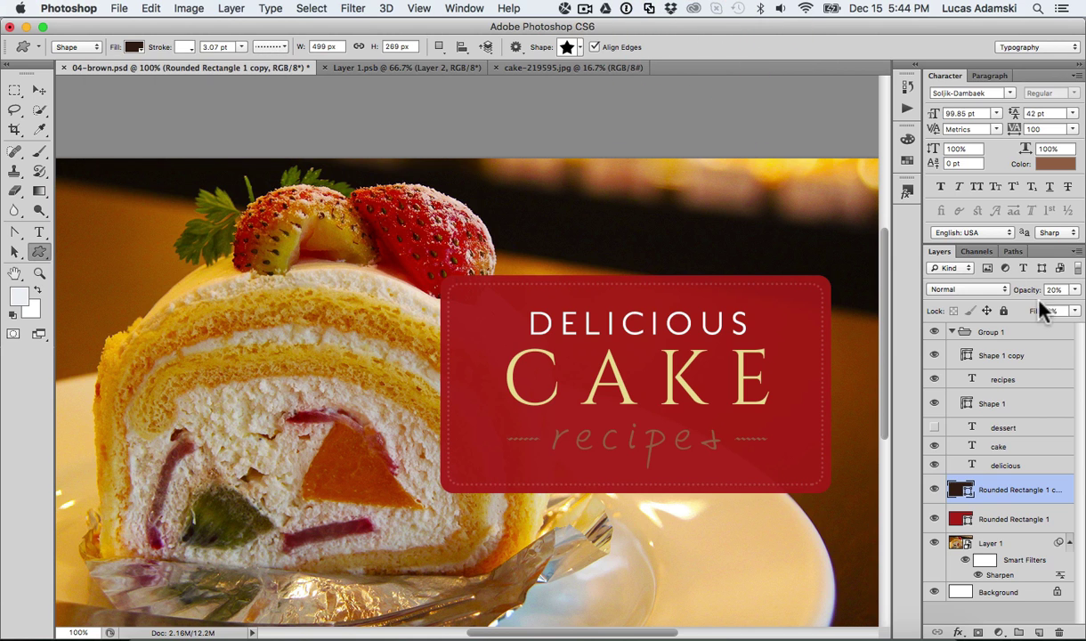
pyautogui.moveTo(1024, 296); pyautogui.dragTo(1076, 295)
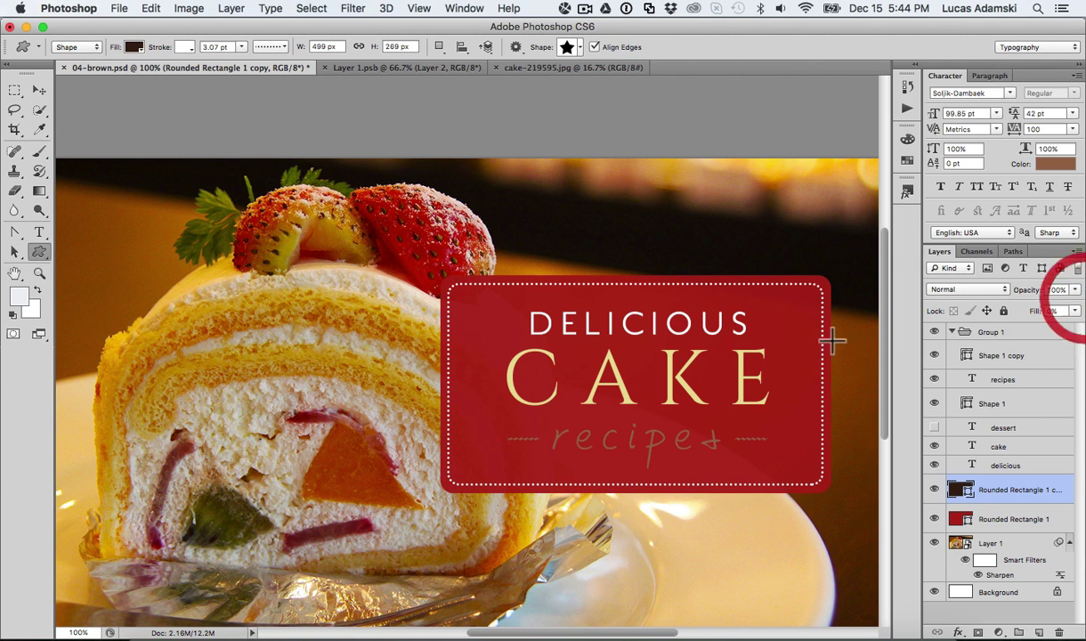
# - Switch the outline to a dashed stroke style and zoom out to the whole ad
pyautogui.click(275, 49)
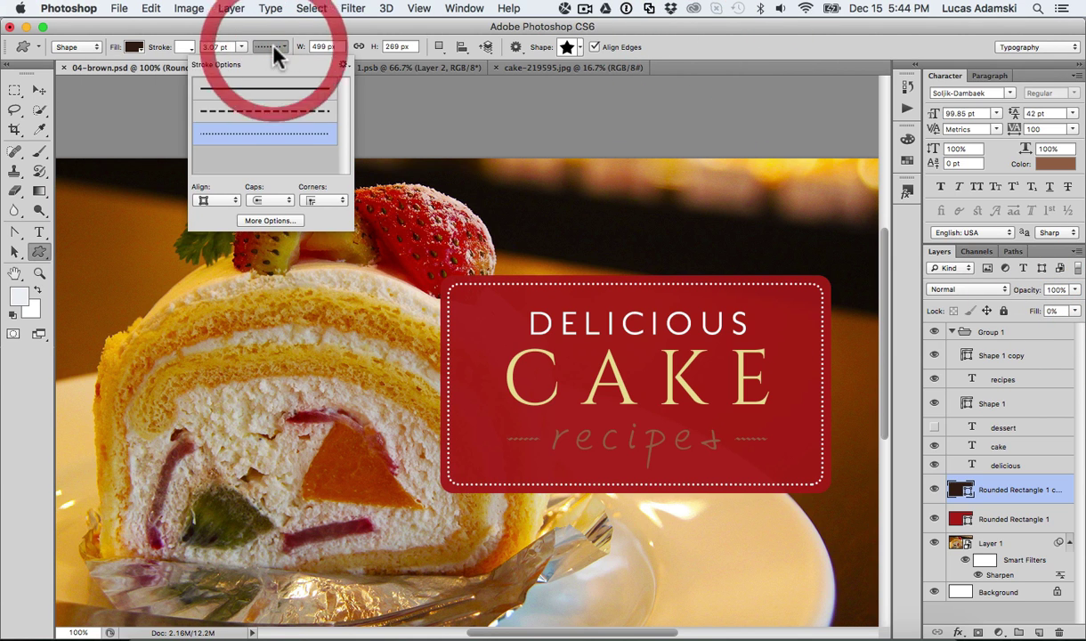
pyautogui.click(256, 110)
pyautogui.click(698, 49)
pyautogui.press('z')
pyautogui.moveTo(564, 252); pyautogui.dragTo(515, 260)
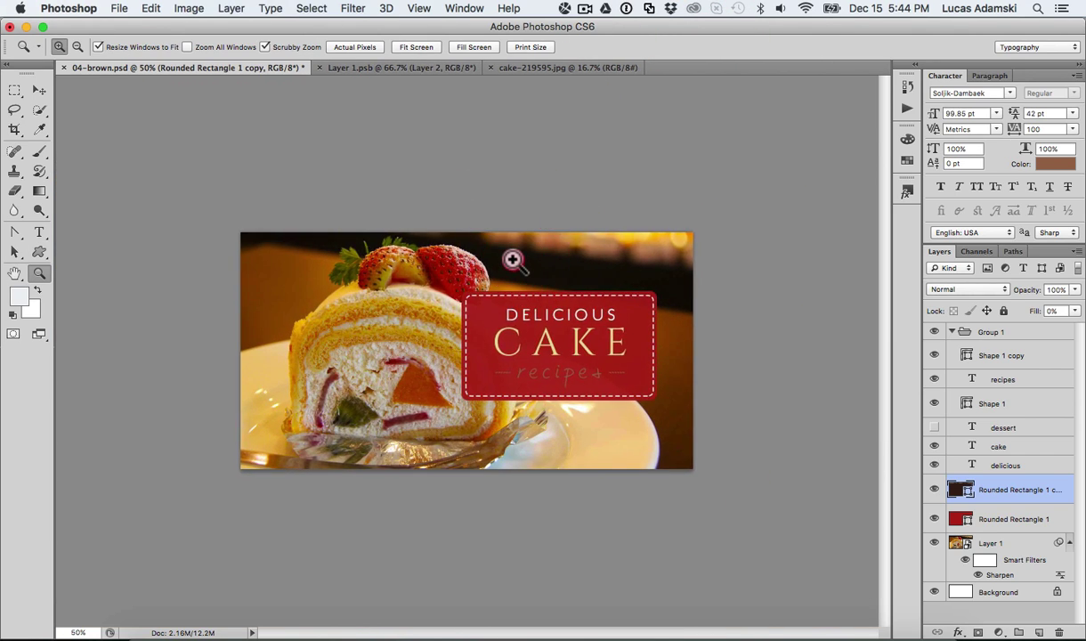
# - Zoom in to 100% and select all of the recipes text for editing
pyautogui.click(512, 256)
pyautogui.click(512, 257)
pyautogui.press('v')
pyautogui.click(635, 444)
pyautogui.doubleClick(645, 443)
pyautogui.hotkey('ctrl', 'a')
# - Set the recipes text colour to dark red 420b0a
pyautogui.click(474, 46)
pyautogui.moveTo(479, 354); pyautogui.dragTo(216, 258)
pyautogui.click(800, 360)
pyautogui.moveTo(241, 432); pyautogui.dragTo(248, 437)
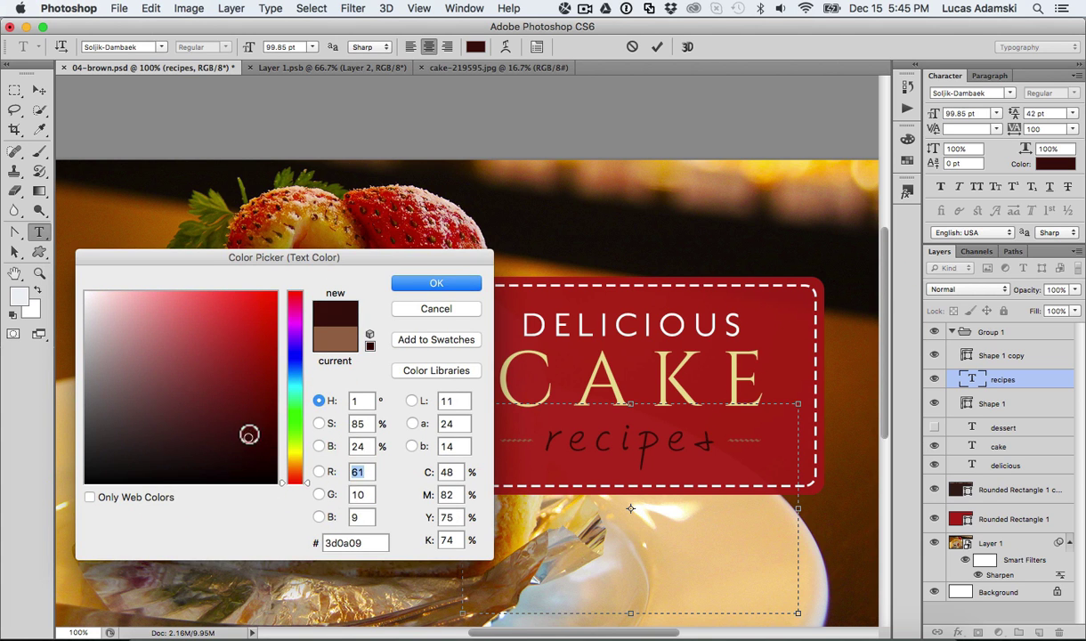
pyautogui.click(248, 434)
pyautogui.click(342, 541)
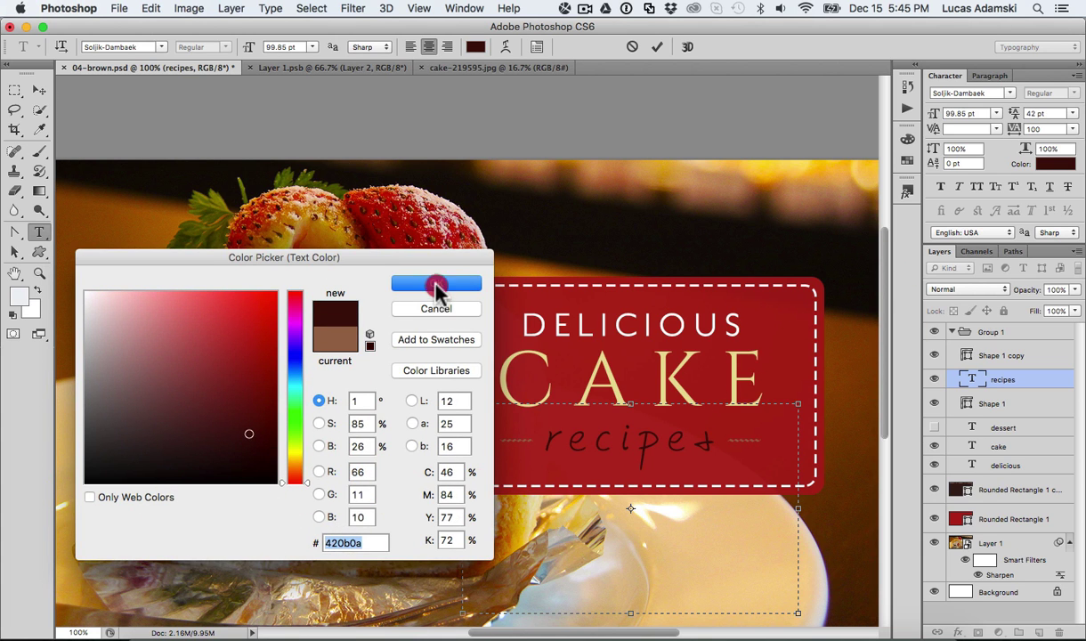
pyautogui.click(431, 281)
pyautogui.click(1015, 380)
# - Fill Shape 1 copy with the recipes dark red and Shape 1 with the badge red
pyautogui.doubleClick(967, 356)
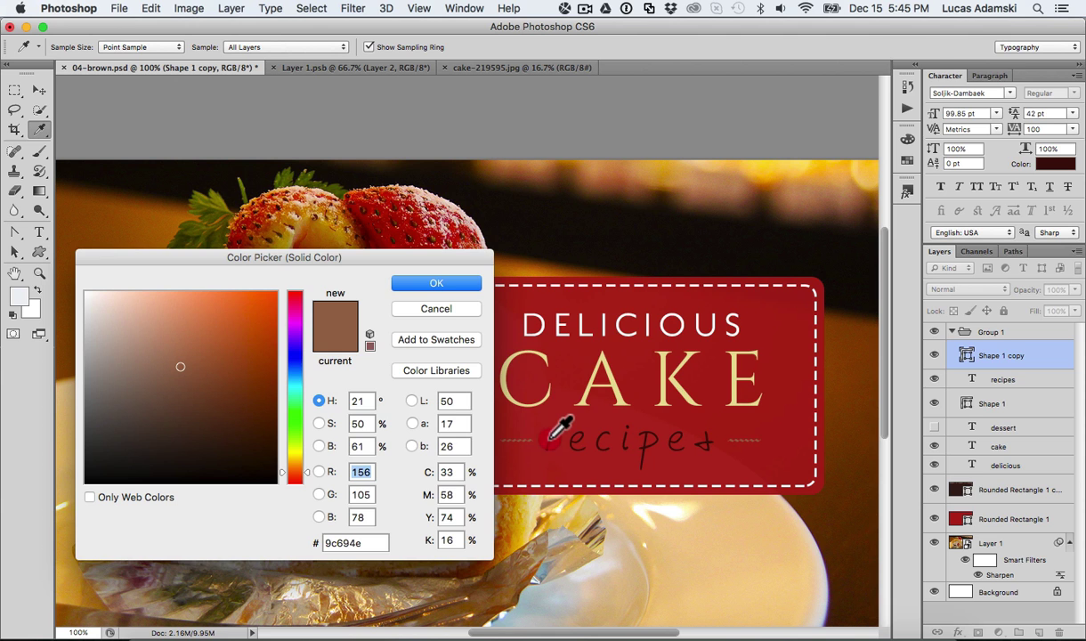
pyautogui.click(550, 436)
pyautogui.click(436, 282)
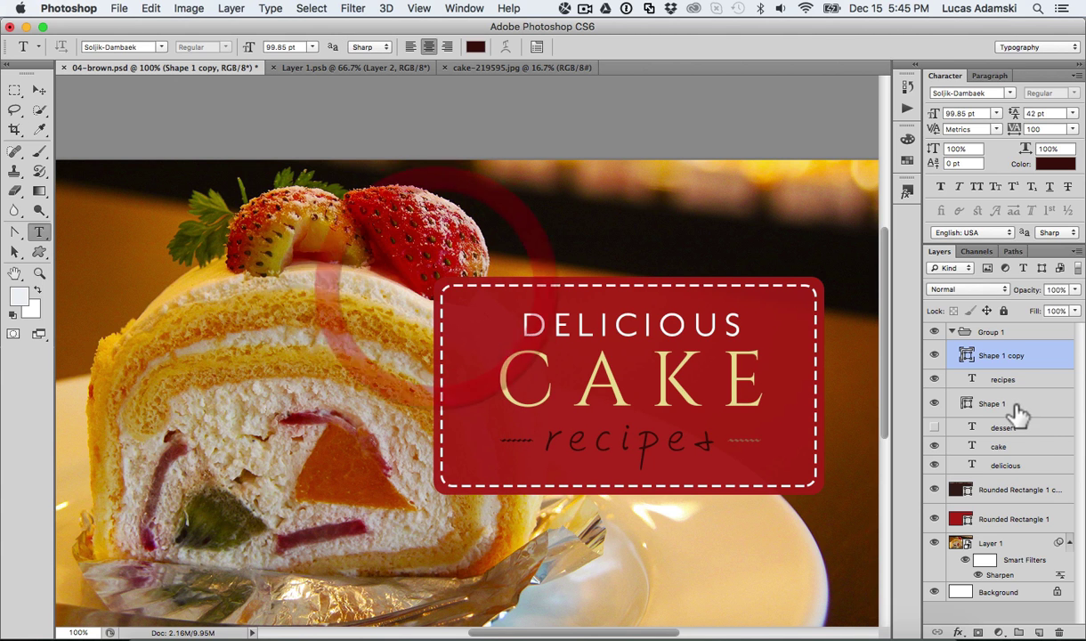
pyautogui.doubleClick(967, 405)
pyautogui.click(534, 325)
pyautogui.click(436, 281)
pyautogui.press('z')
pyautogui.keyDown('alt'); pyautogui.click(547, 308); pyautogui.keyUp('alt')
pyautogui.press('v')
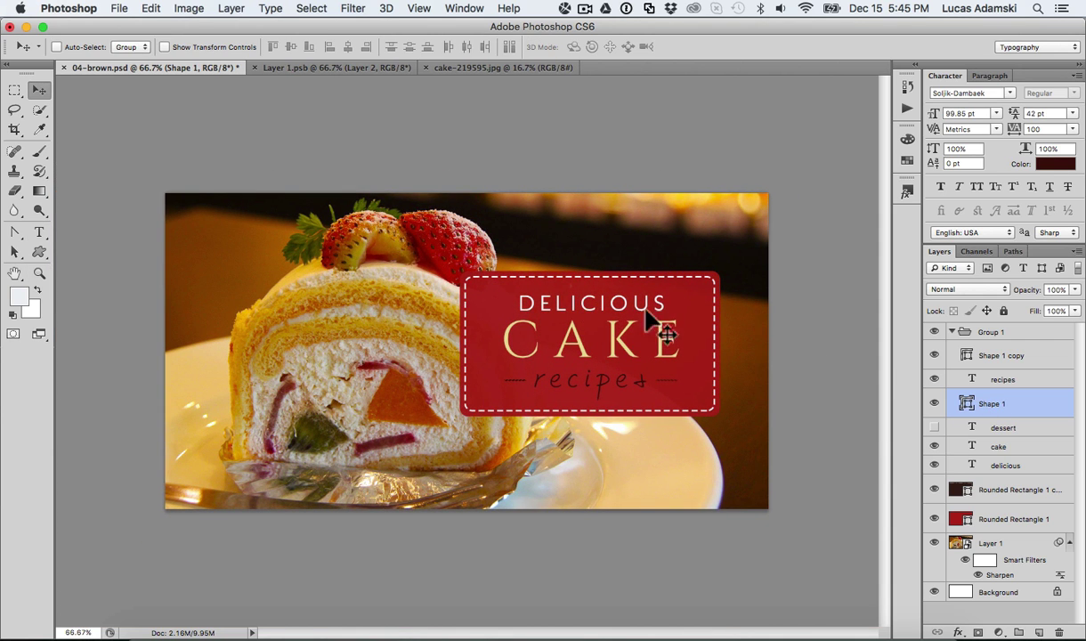
# - Select Shape 1 copy through the other badge layers and drag the badge down-right over the cake
pyautogui.click(1015, 356)
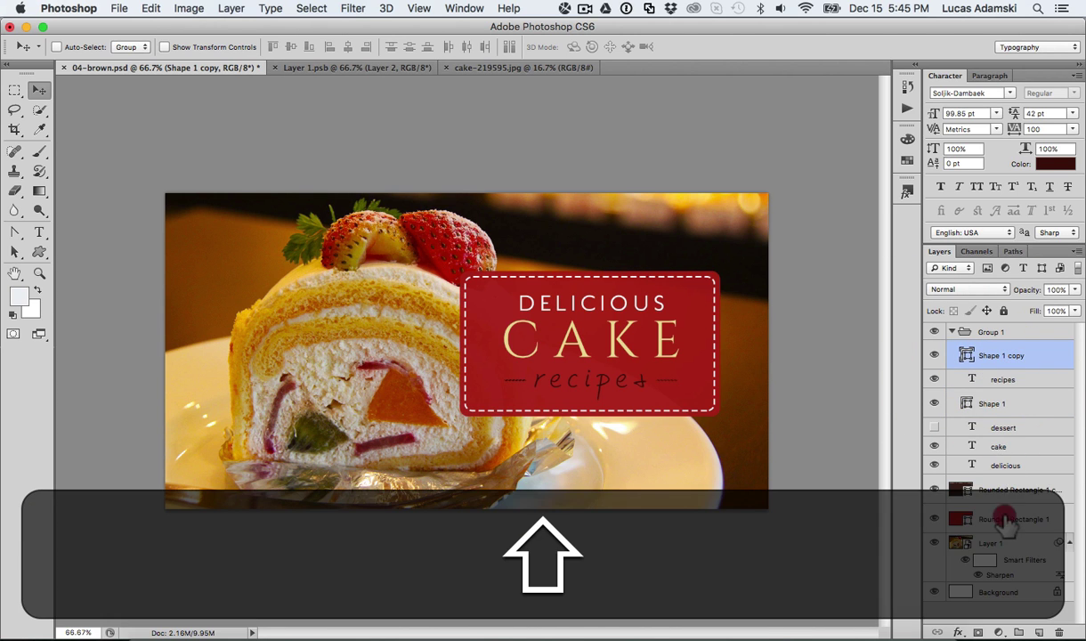
pyautogui.keyDown('shift'); pyautogui.click(1002, 467); pyautogui.keyUp('shift')
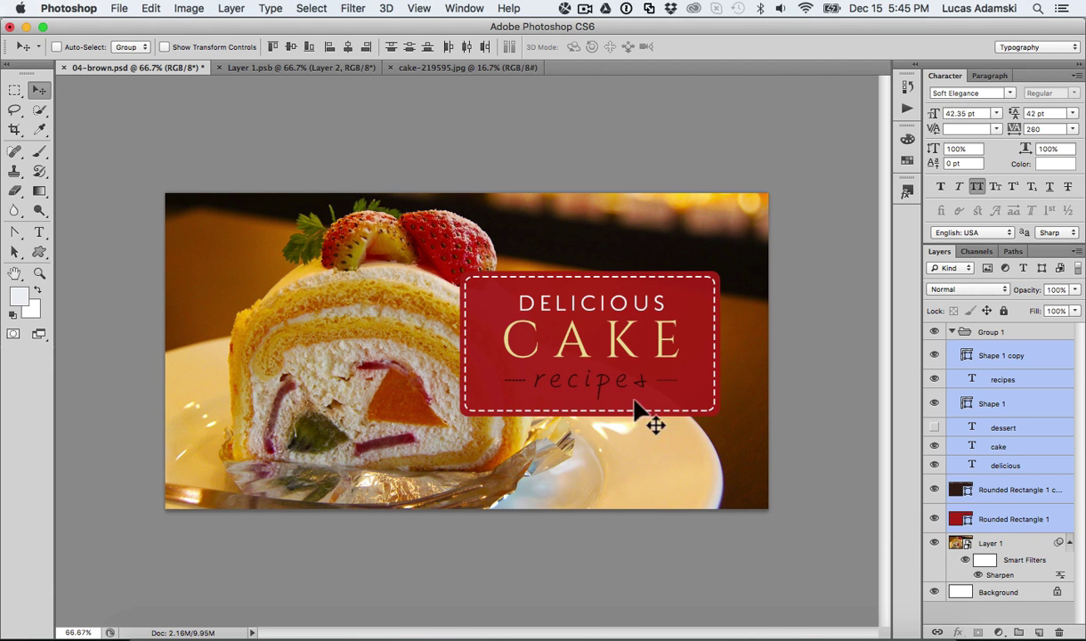
pyautogui.moveTo(538, 319); pyautogui.dragTo(630, 400)
# - Drop Rounded Rectangle 1 to 93% opacity and trial Multiply, Lighten, Color Dodge, Overlay, Soft Light, Vivid Light blends
pyautogui.click(1015, 526)
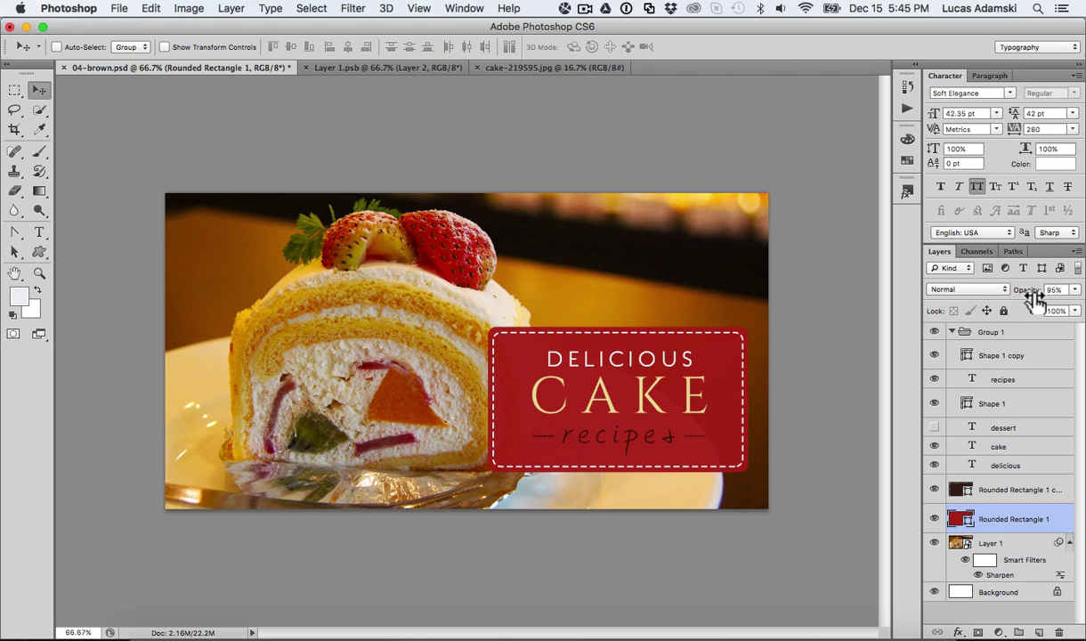
pyautogui.moveTo(1025, 297); pyautogui.dragTo(1030, 289)
pyautogui.click(974, 291)
pyautogui.click(969, 326)
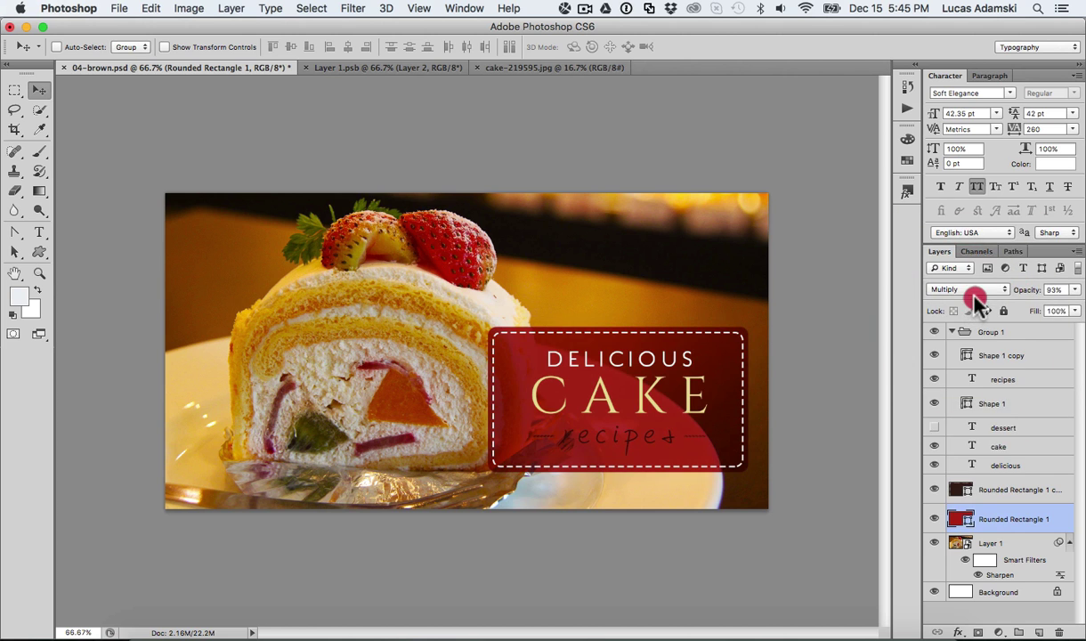
pyautogui.click(979, 296)
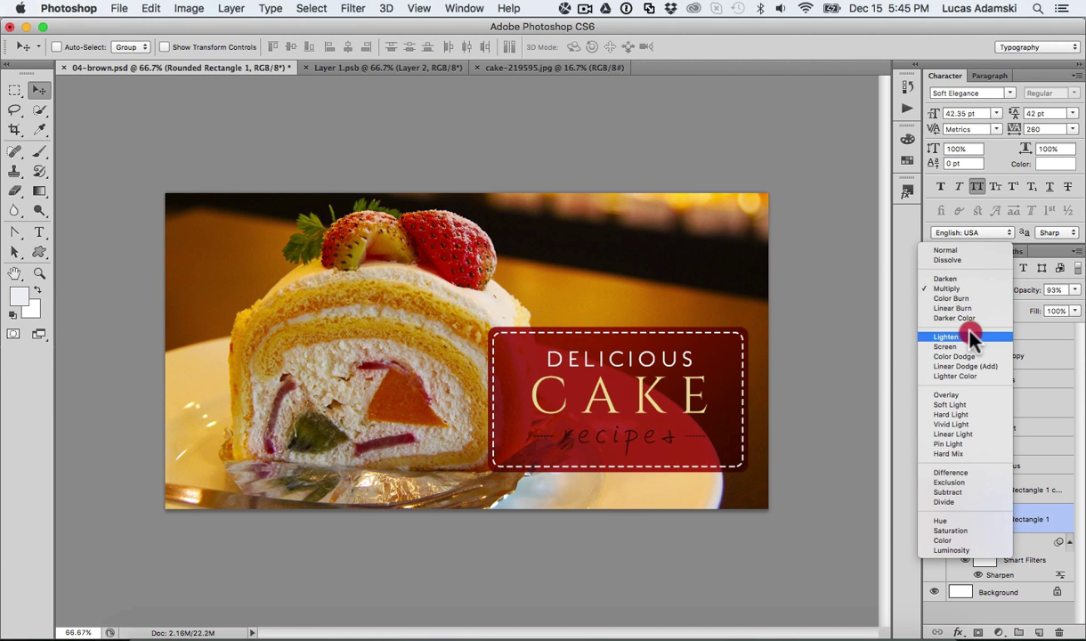
pyautogui.click(969, 337)
pyautogui.click(982, 303)
pyautogui.click(983, 313)
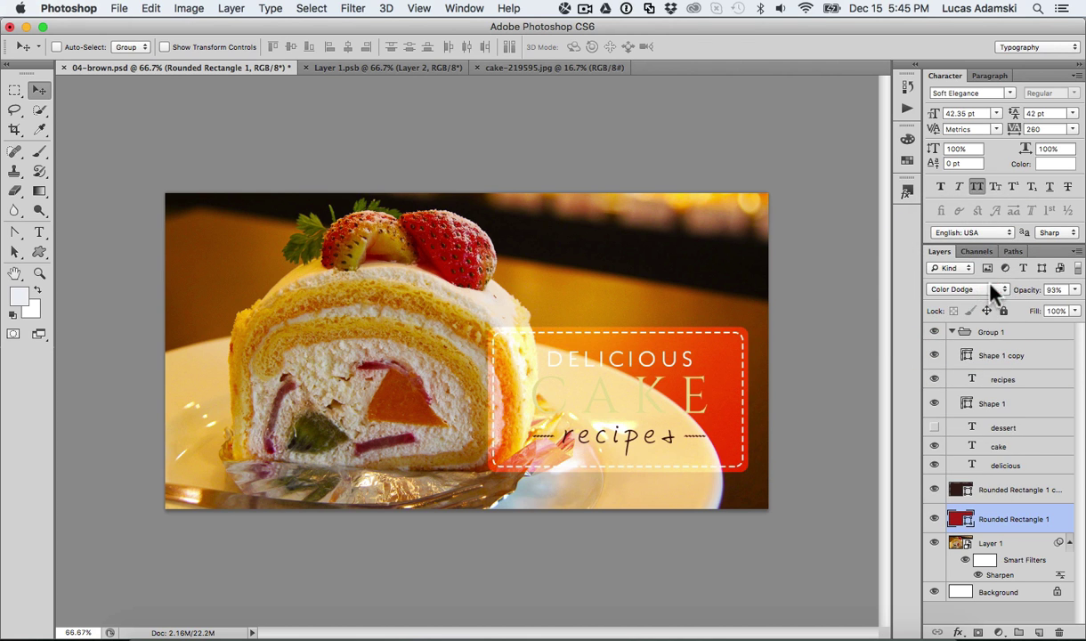
pyautogui.click(995, 294)
pyautogui.click(973, 319)
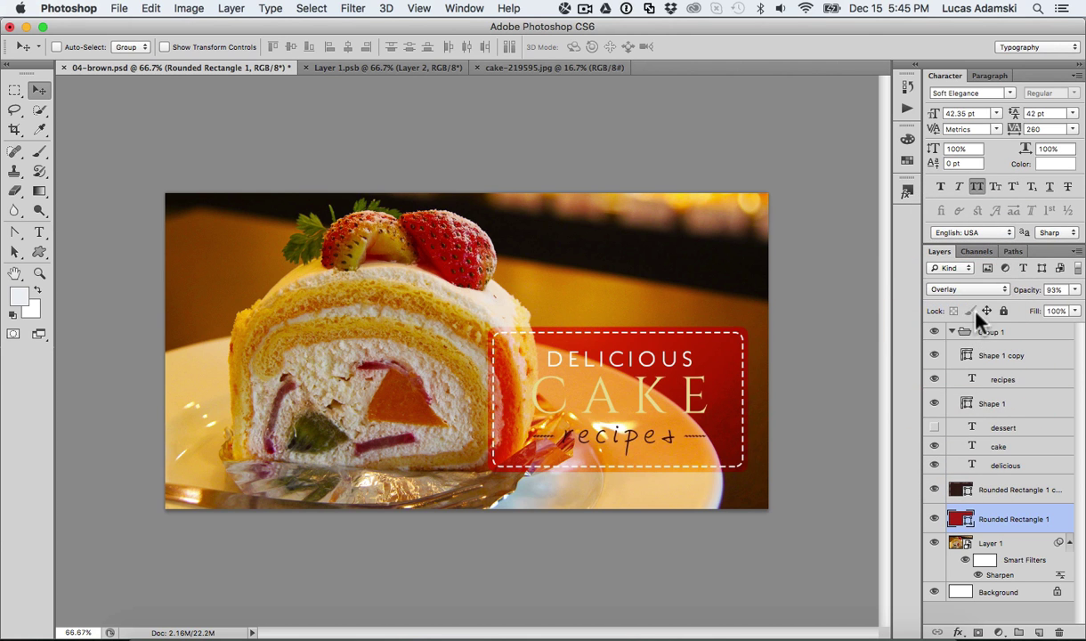
pyautogui.click(978, 290)
pyautogui.click(982, 295)
pyautogui.click(979, 292)
pyautogui.click(984, 309)
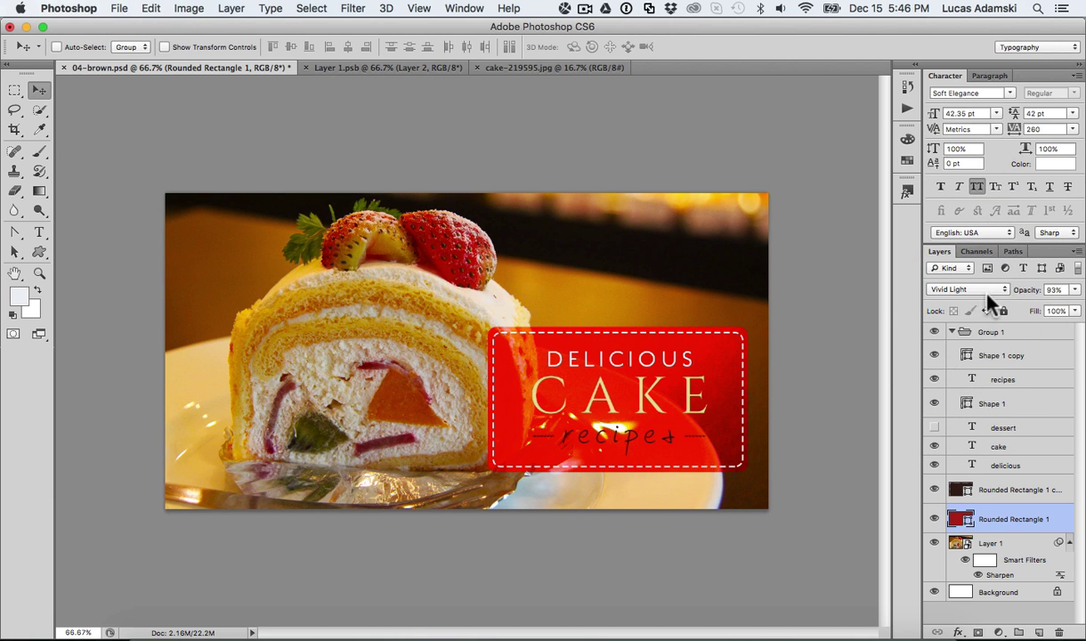
# - Try Difference through Luminosity blend modes, then settle on Darken for the badge background
pyautogui.click(989, 296)
pyautogui.click(972, 338)
pyautogui.click(977, 292)
pyautogui.click(979, 301)
pyautogui.click(979, 290)
pyautogui.click(979, 300)
pyautogui.click(980, 292)
pyautogui.click(974, 318)
pyautogui.click(982, 294)
pyautogui.click(987, 299)
pyautogui.click(987, 290)
pyautogui.click(984, 305)
pyautogui.click(986, 289)
pyautogui.click(985, 291)
pyautogui.click(989, 292)
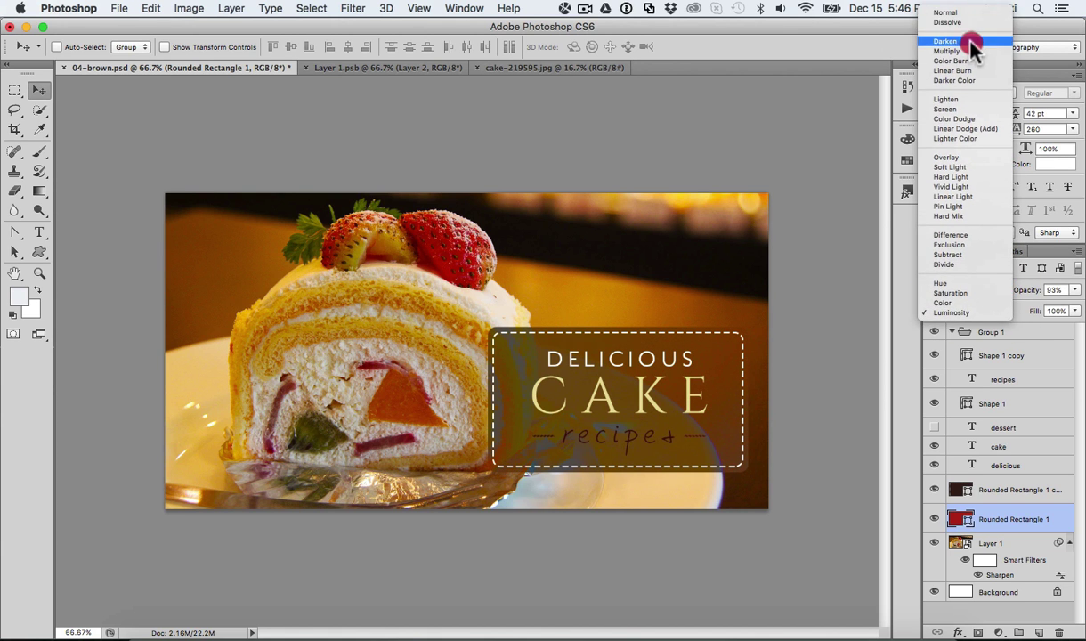
pyautogui.click(947, 82)
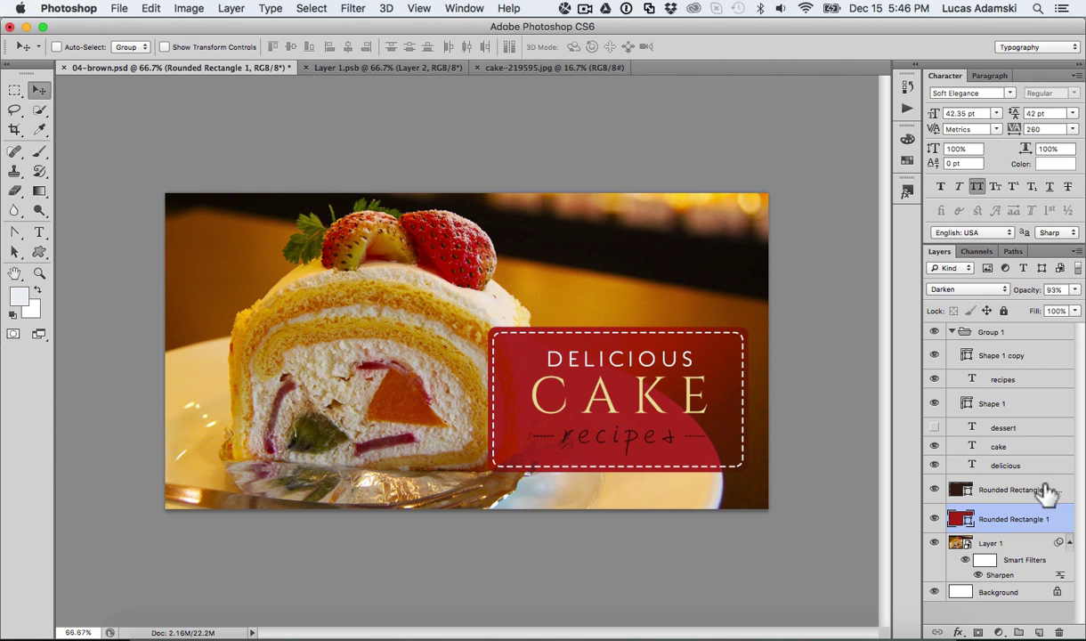
# - Select all the badge layers and shift the badge slightly upward
pyautogui.click(1001, 355)
pyautogui.keyDown('shift'); pyautogui.click(1004, 465); pyautogui.keyUp('shift')
pyautogui.moveTo(694, 417); pyautogui.dragTo(687, 392)
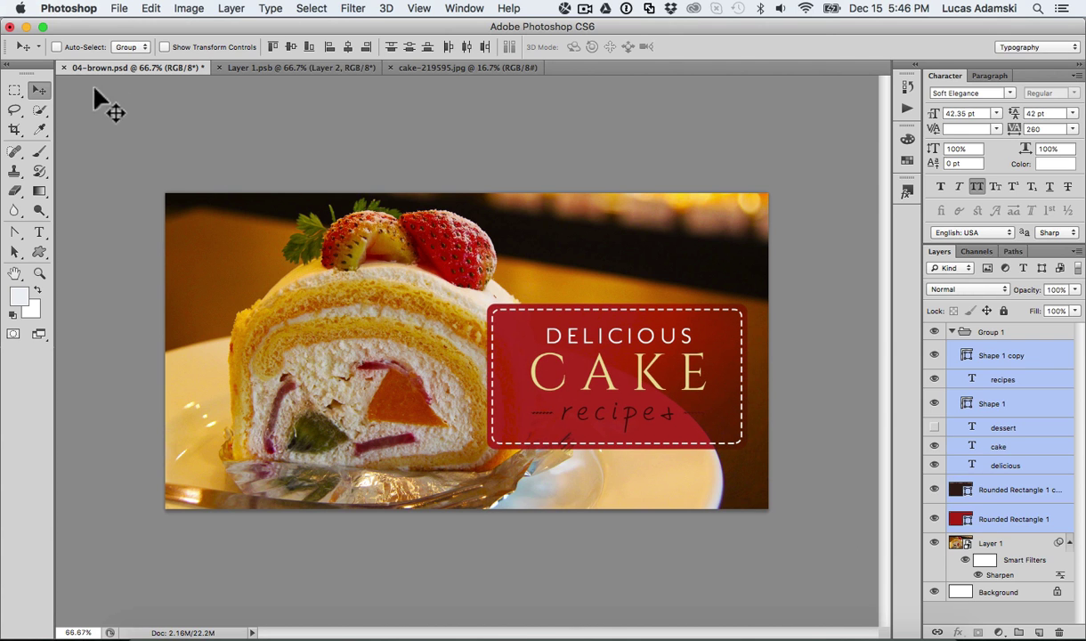
# - Open Save for Web with the PNG-24 preset and proceed to save as 04-brown.png
pyautogui.click(121, 9)
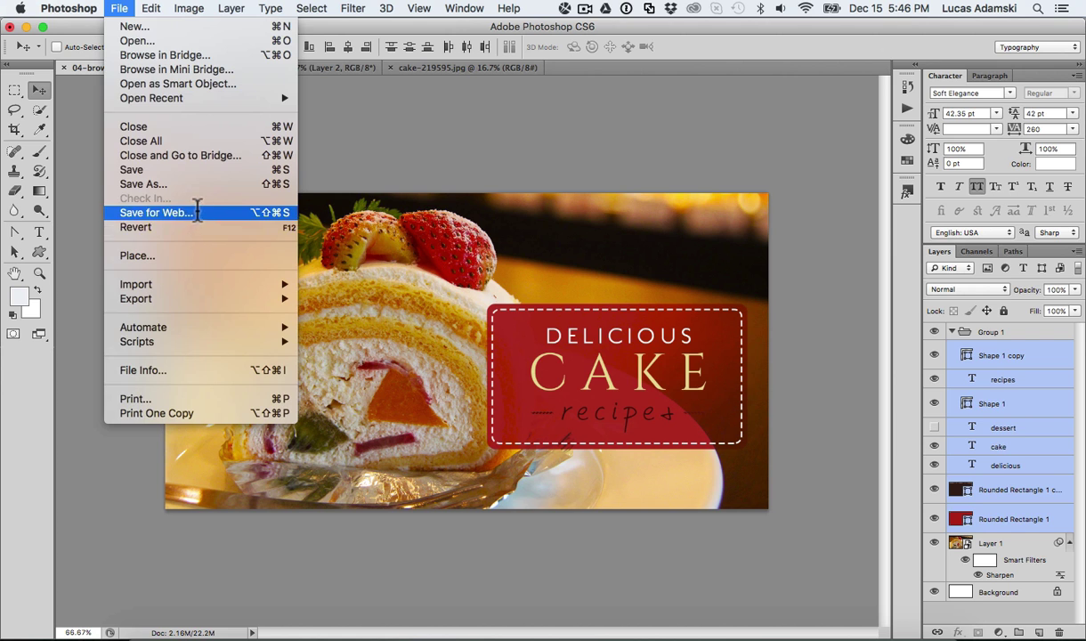
pyautogui.click(198, 213)
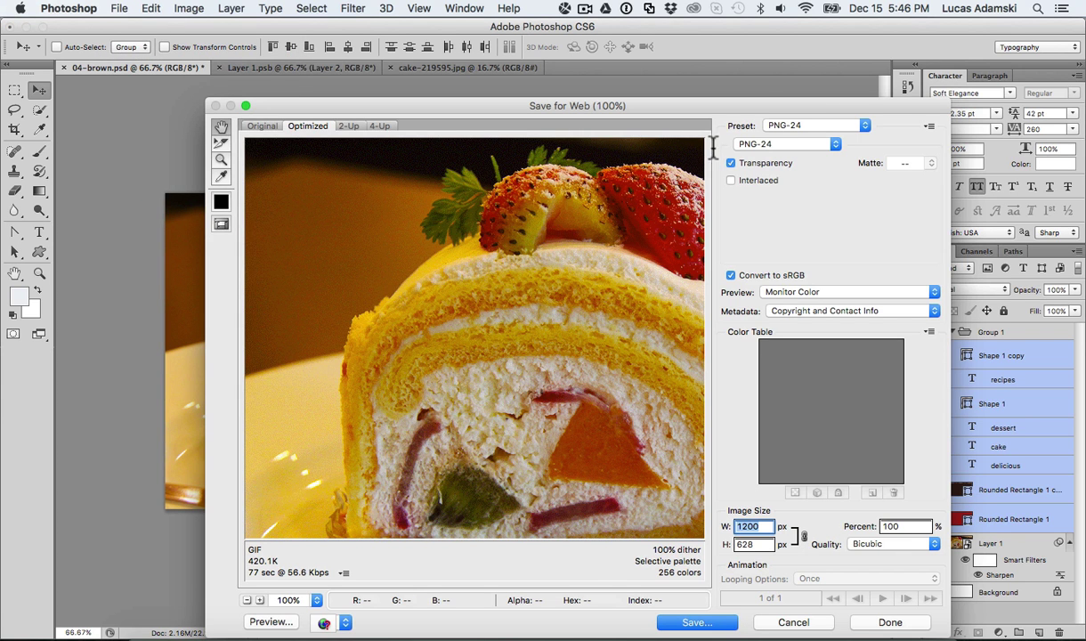
pyautogui.click(795, 130)
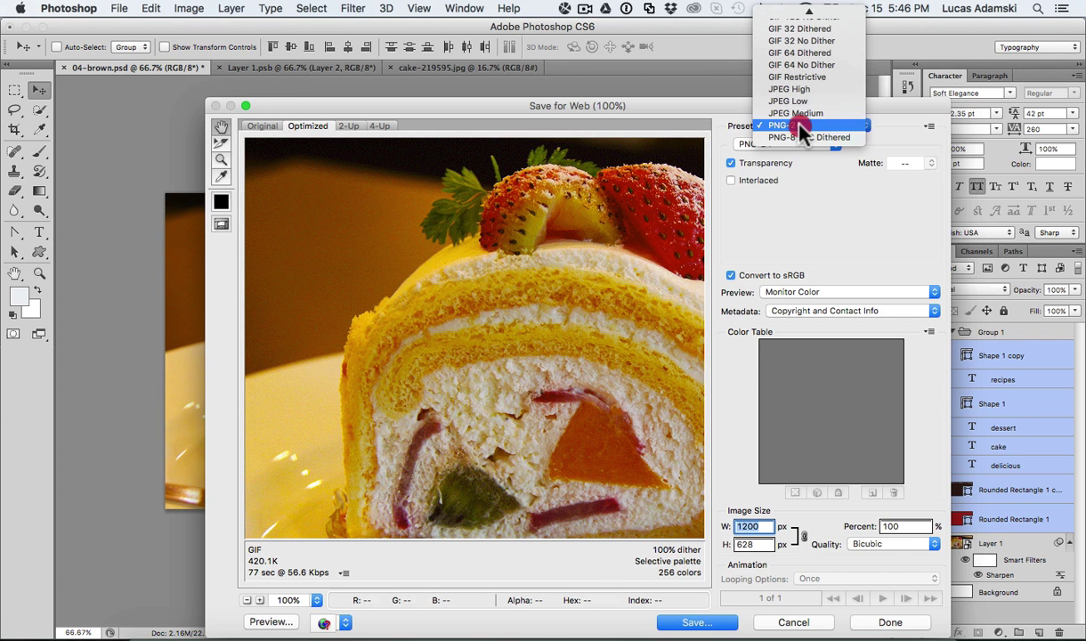
pyautogui.click(801, 130)
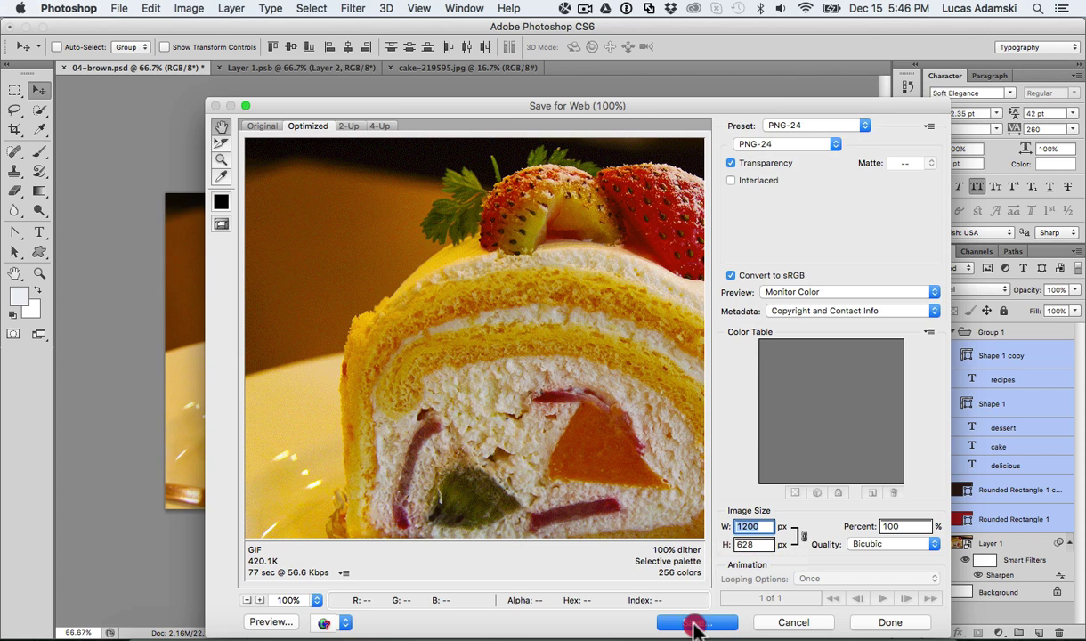
pyautogui.click(697, 622)
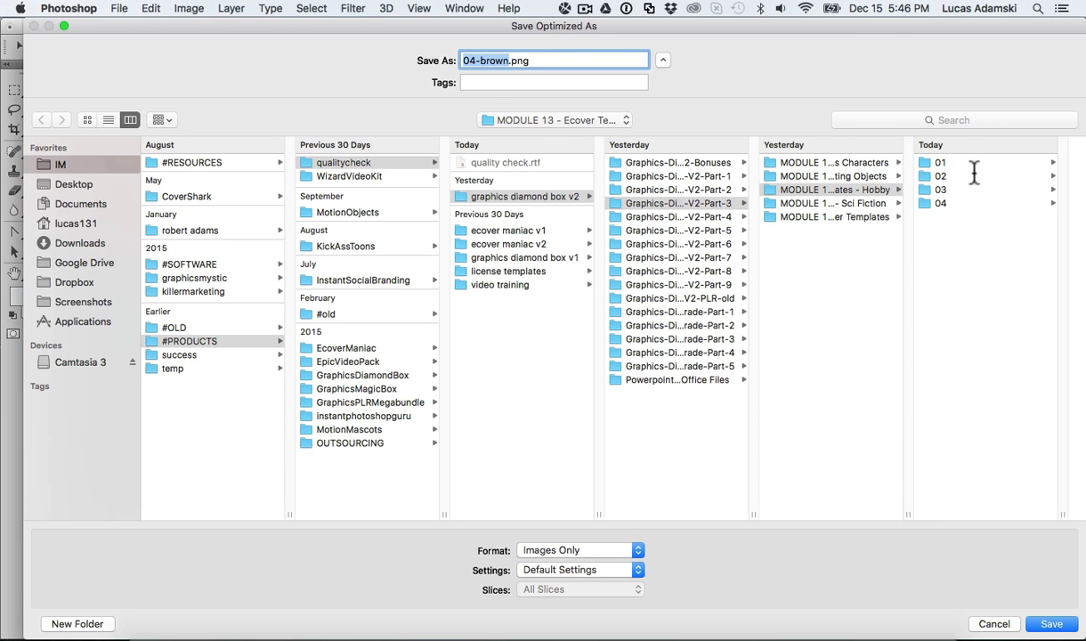